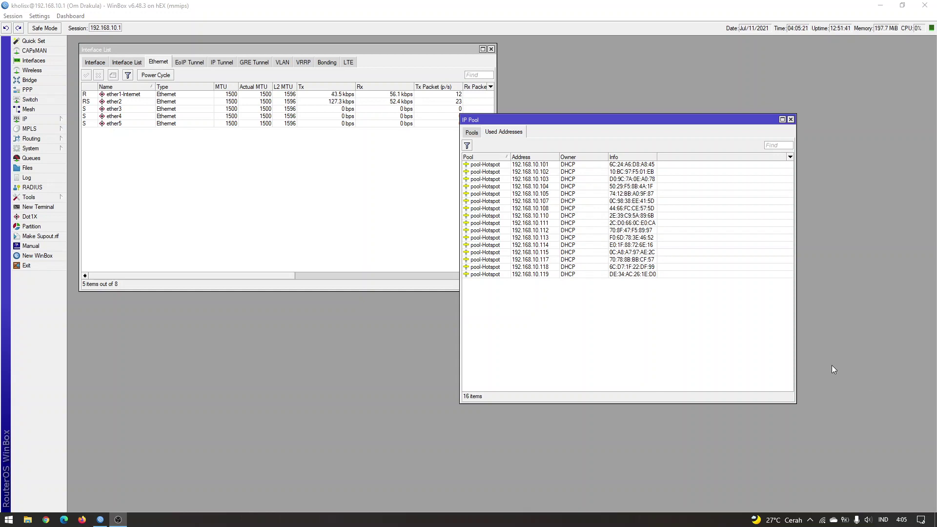
Show the list of IP pools and widen its Addresses column to reveal the full ranges.
left_click(472, 133)
left_click_drag(504, 118, 489, 136)
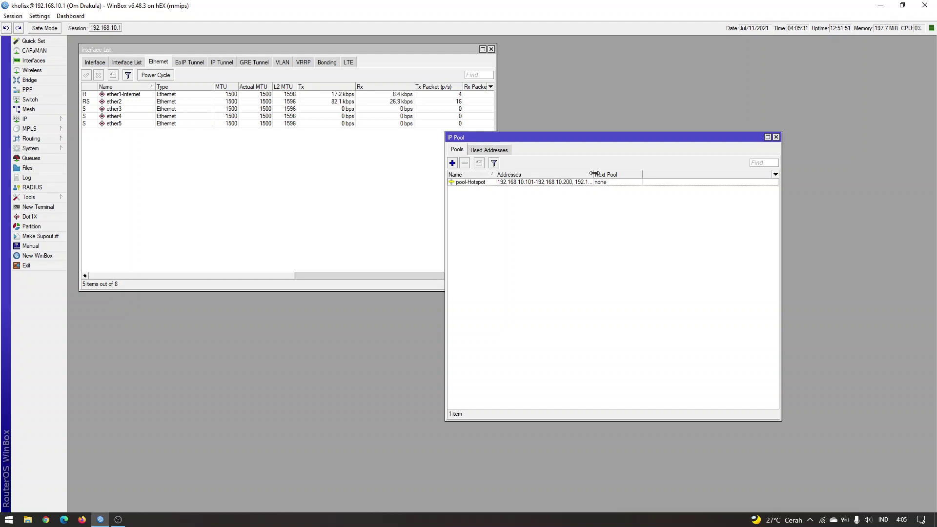
left_click_drag(594, 174, 667, 174)
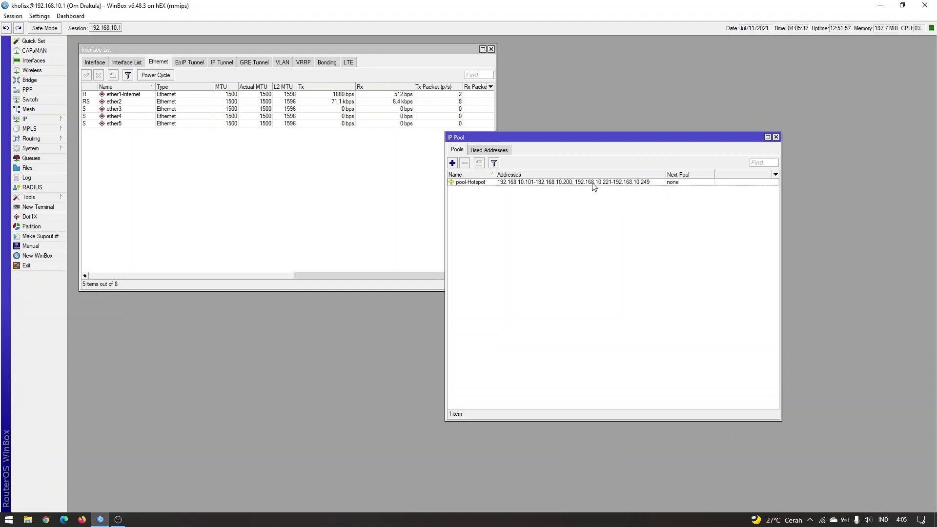
left_click(645, 185)
left_click(634, 212)
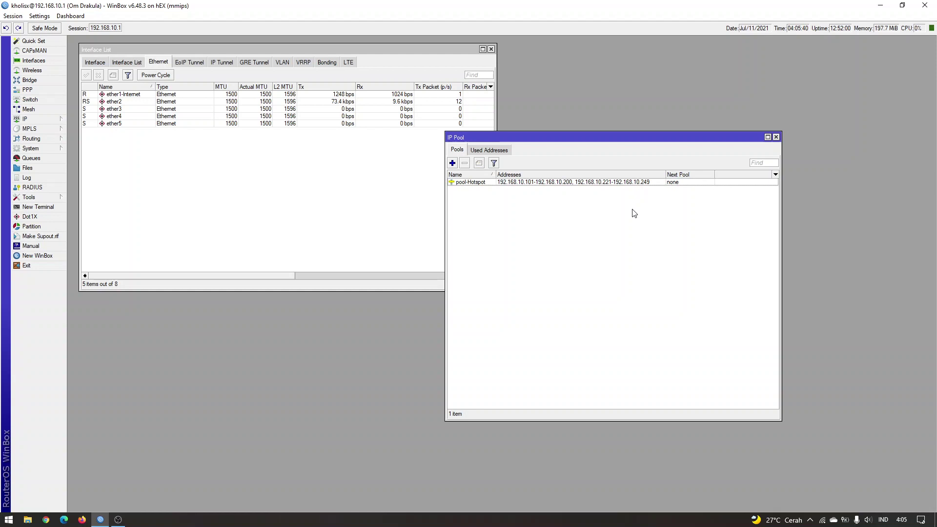
Open the pool-Hotspot settings, place them clear of the IP Pool window, and list the pool's used addresses.
double_click(639, 184)
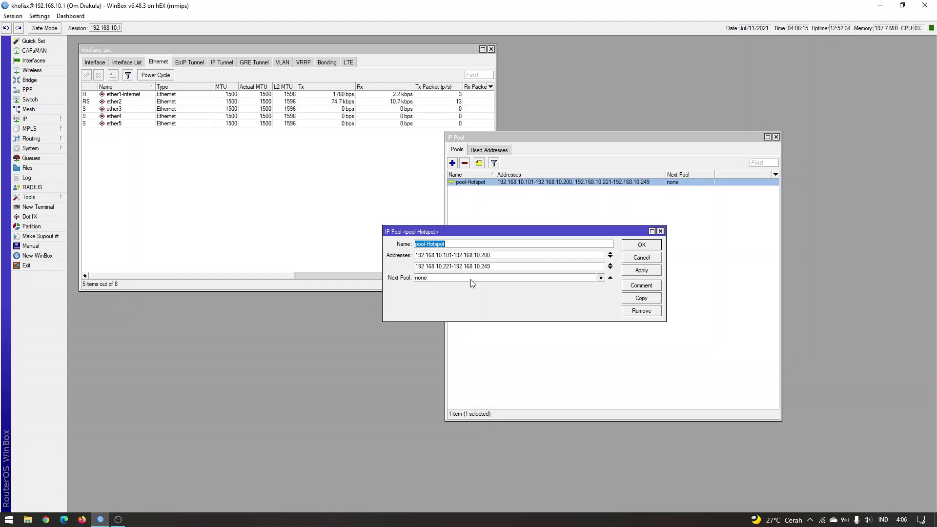
left_click_drag(535, 232, 481, 249)
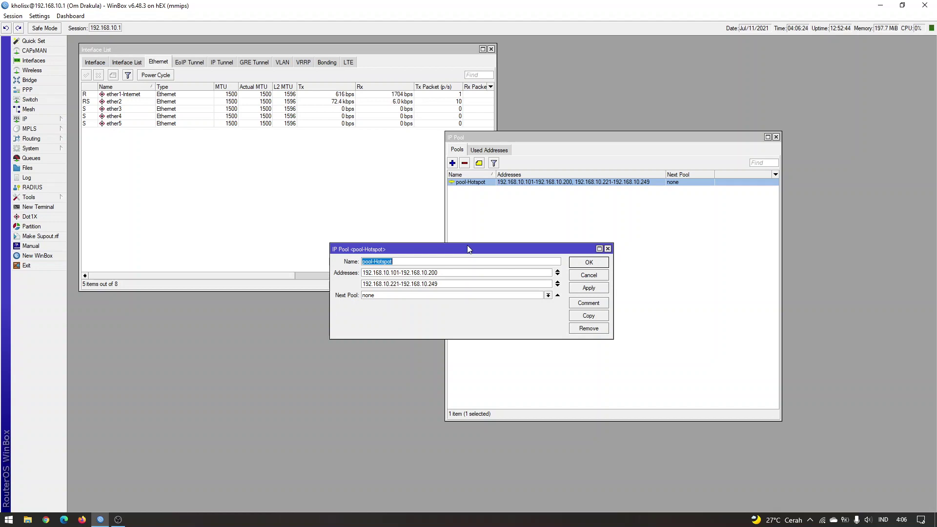
left_click_drag(467, 247, 286, 311)
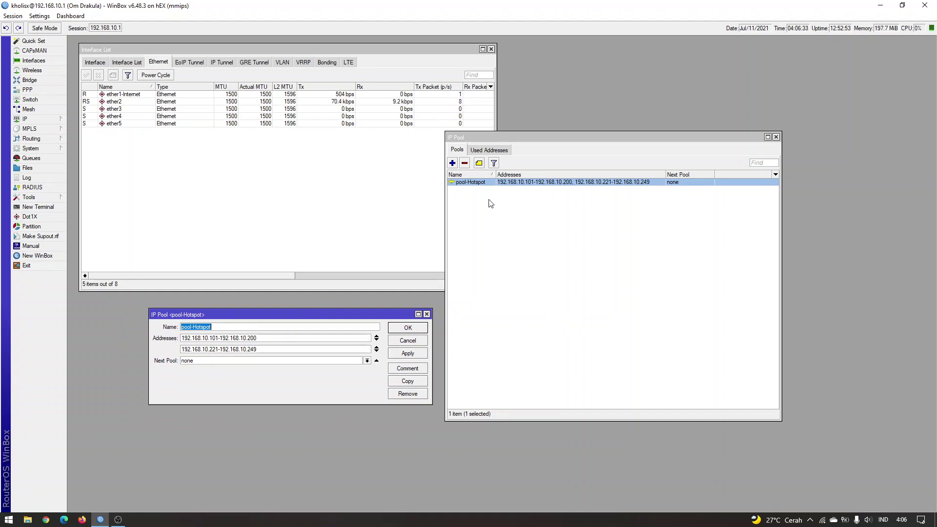
left_click(494, 233)
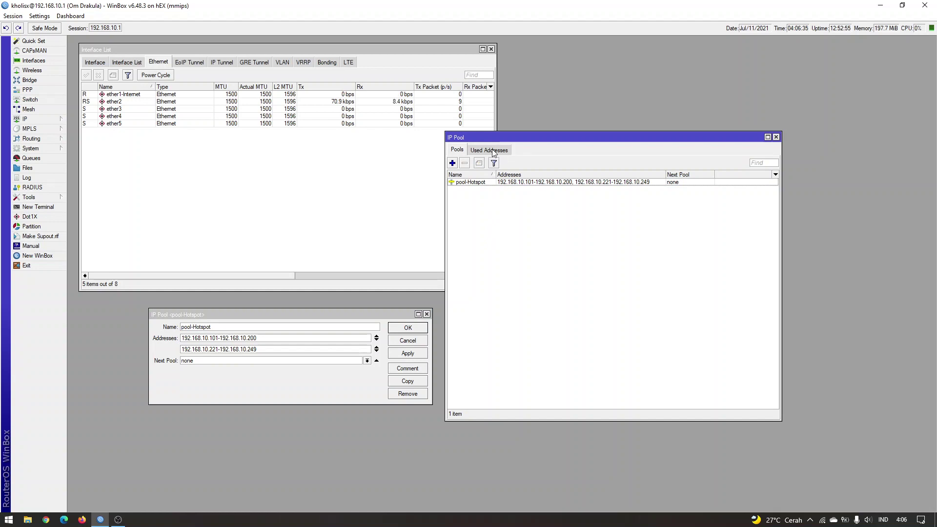
left_click(494, 152)
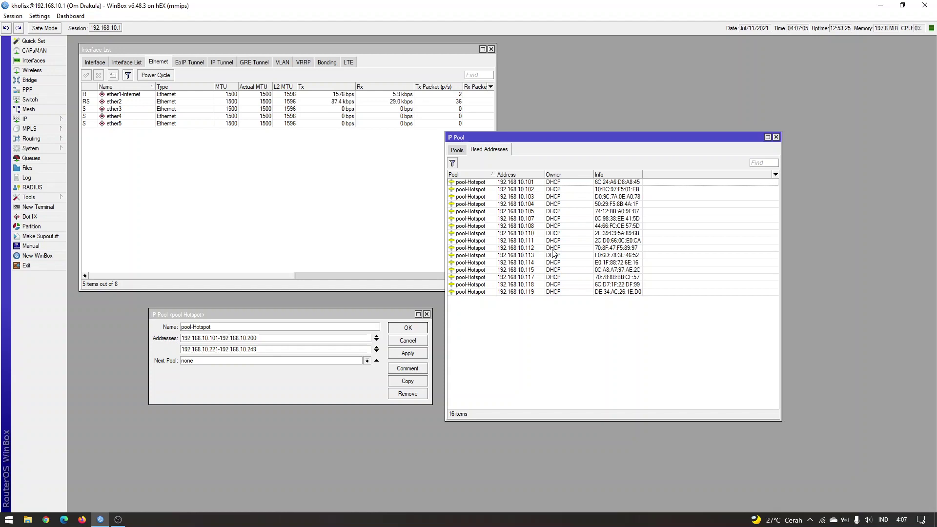
Inspect the local and remote address settings of the limit-5M PPP profile, then close the profile.
left_click(28, 90)
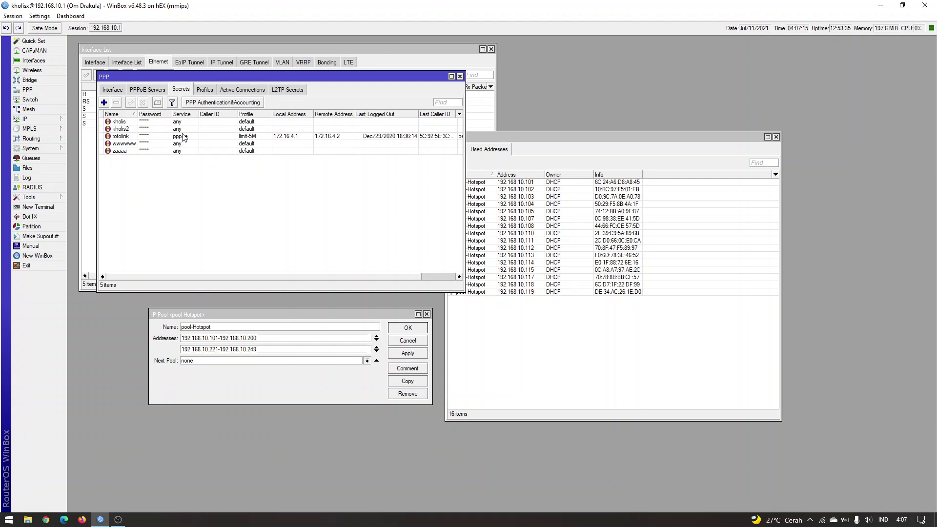
left_click(205, 90)
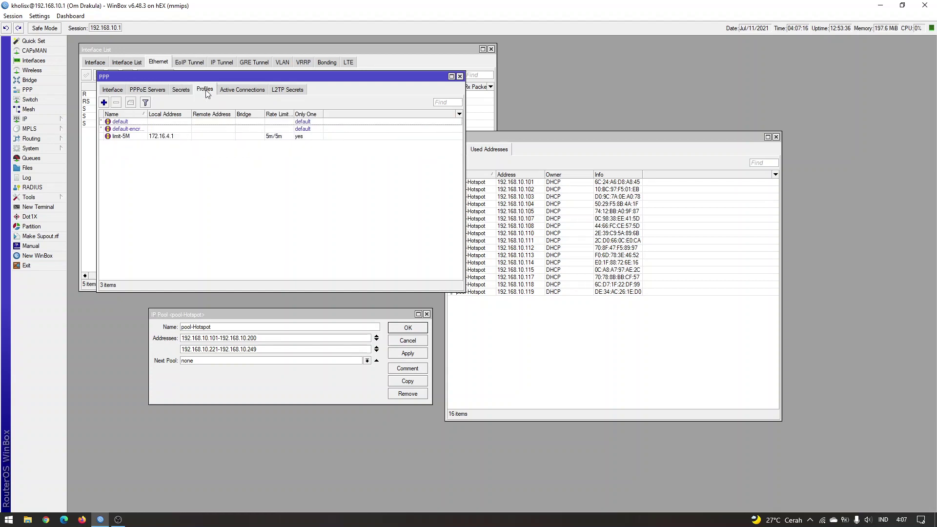
left_click(188, 138)
double_click(188, 137)
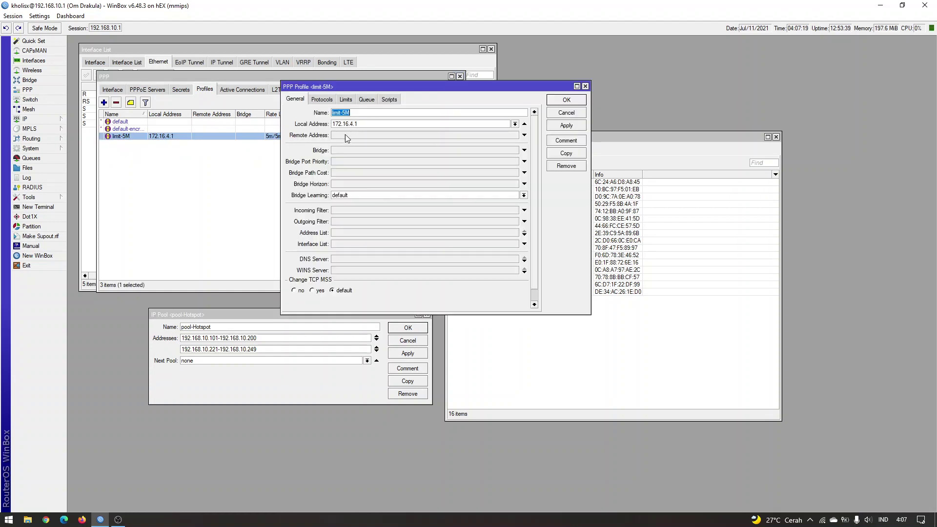
left_click_drag(591, 82, 591, 84)
left_click(586, 88)
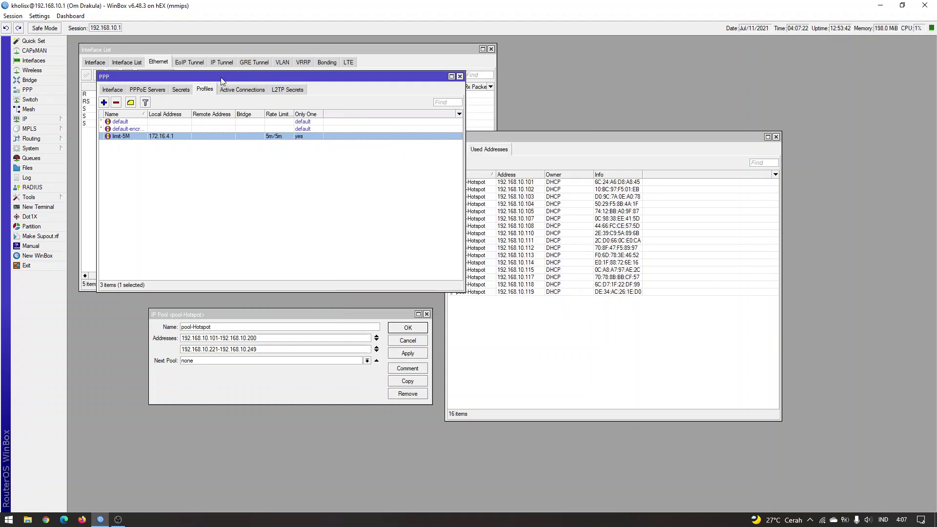
Check the first PPP secret's address settings and the PPPoE server list, then close the PPP window.
left_click(188, 90)
double_click(207, 122)
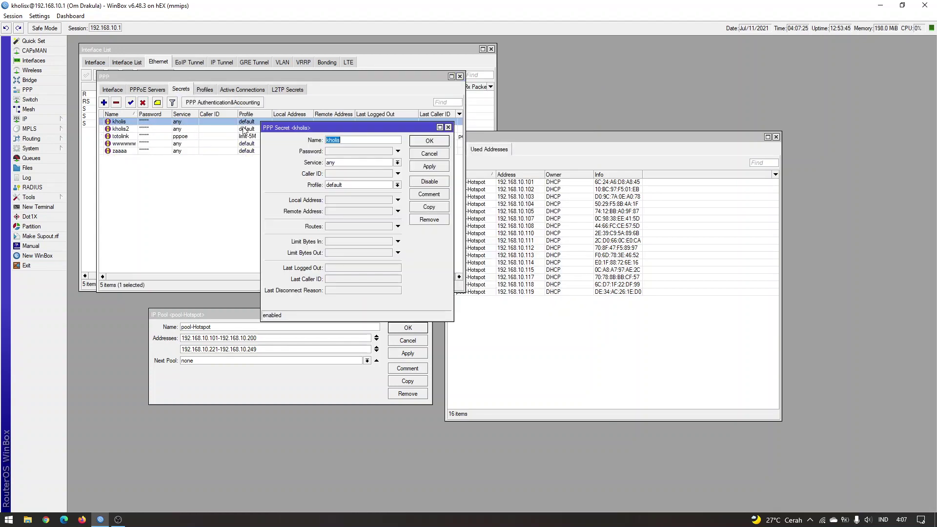
left_click(448, 128)
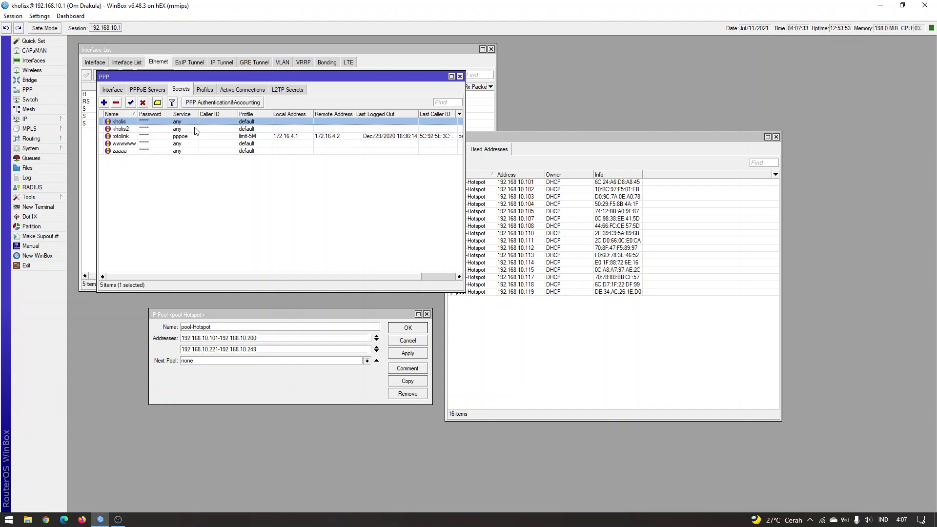
left_click(147, 90)
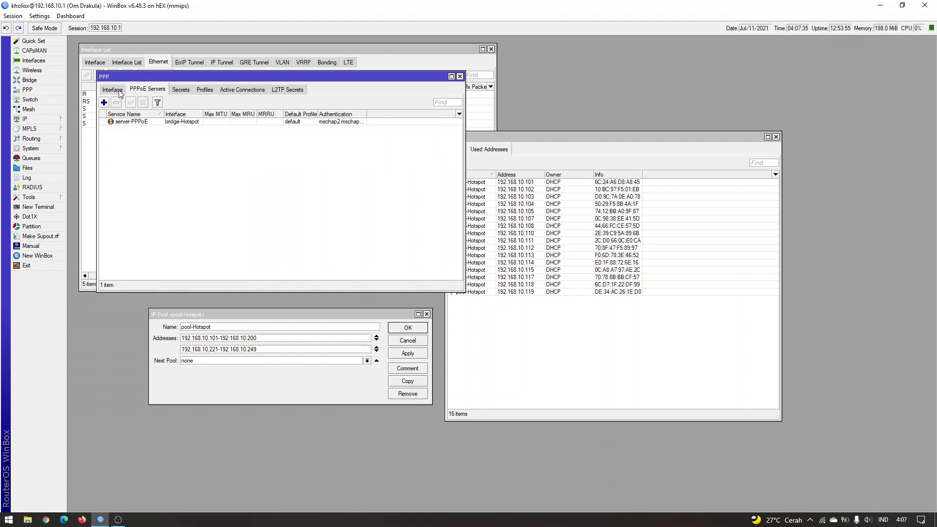
left_click(113, 90)
left_click(460, 76)
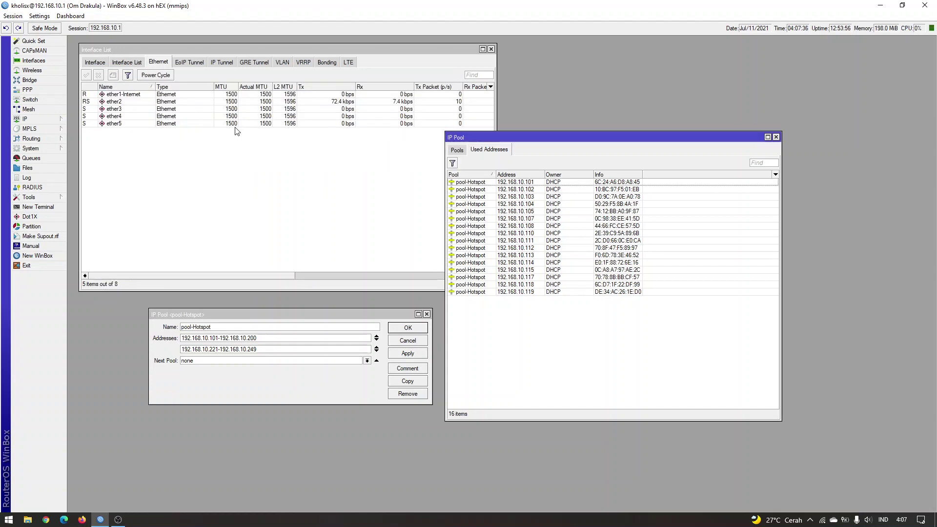
Examine the address pool choices in the Trial hotspot user profile and move its window aside.
left_click(49, 119)
left_click(104, 209)
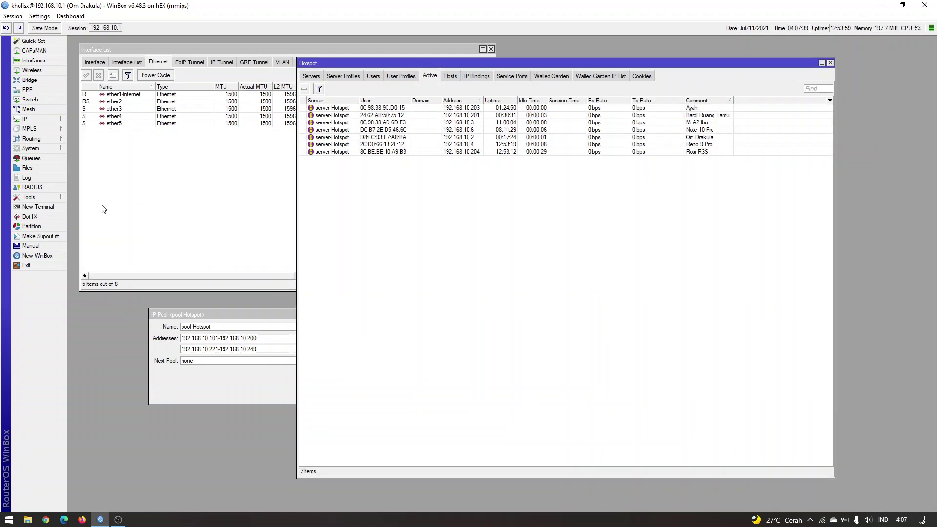
left_click(399, 77)
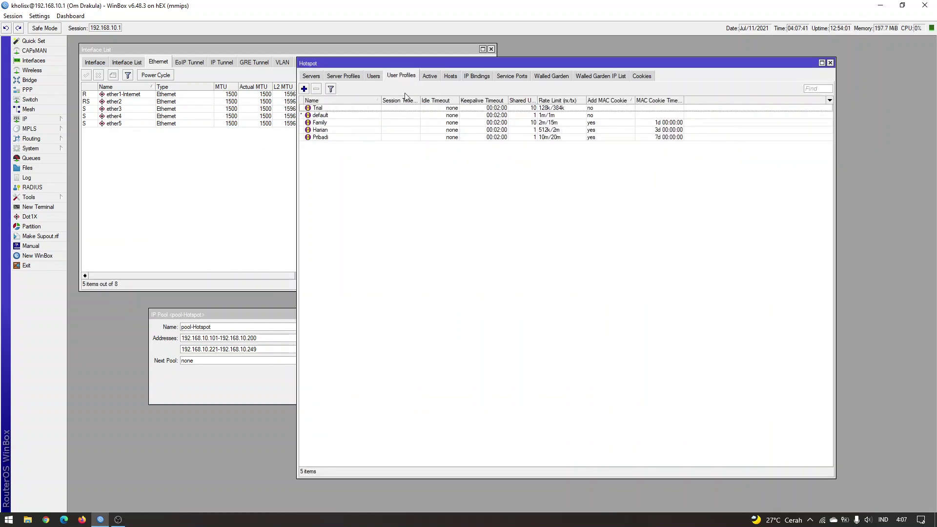
double_click(371, 107)
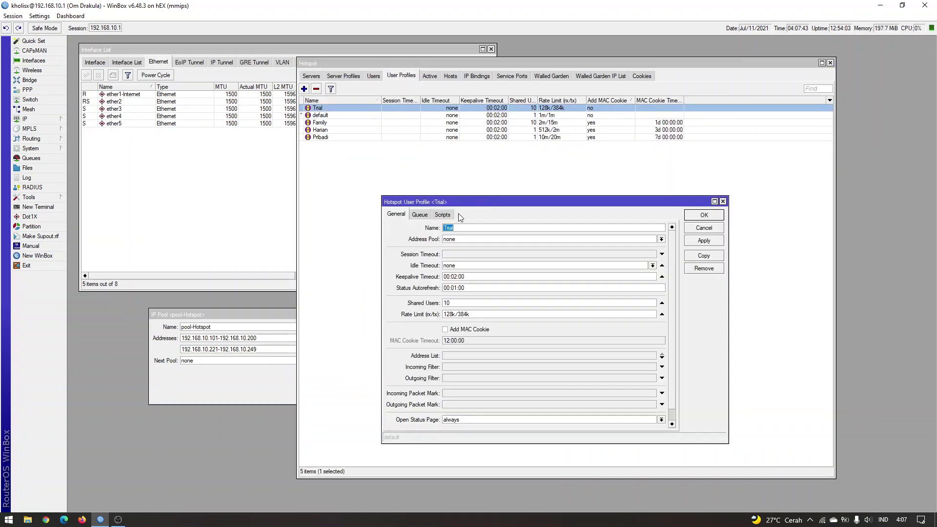
left_click(472, 241)
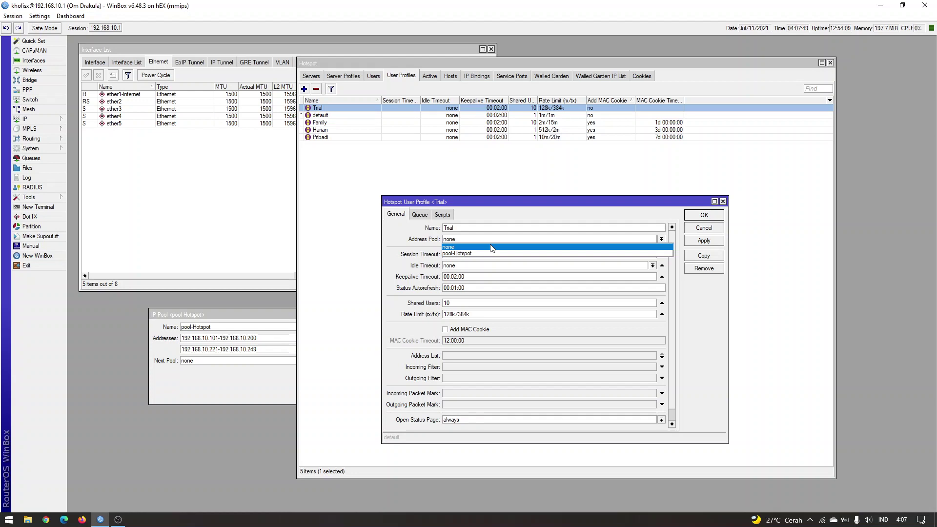
left_click(515, 203)
left_click_drag(515, 203, 344, 214)
left_click(362, 96)
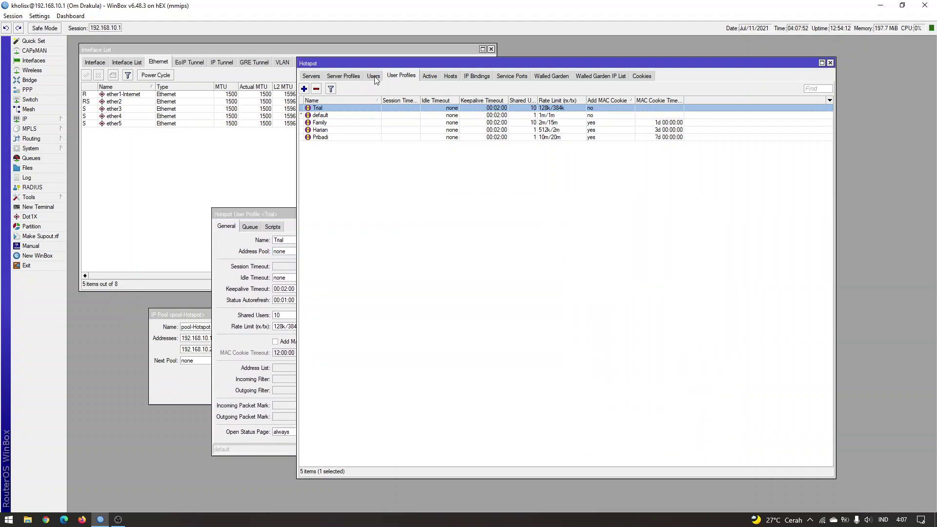
Show the hotspot server profiles and close the Trial user profile without changes.
left_click(374, 76)
left_click(343, 76)
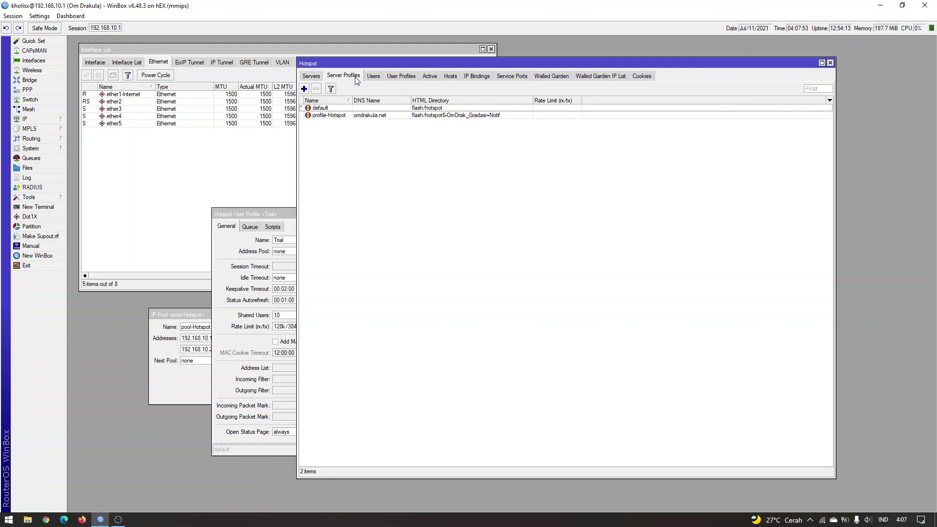
left_click(174, 391)
left_click(283, 215)
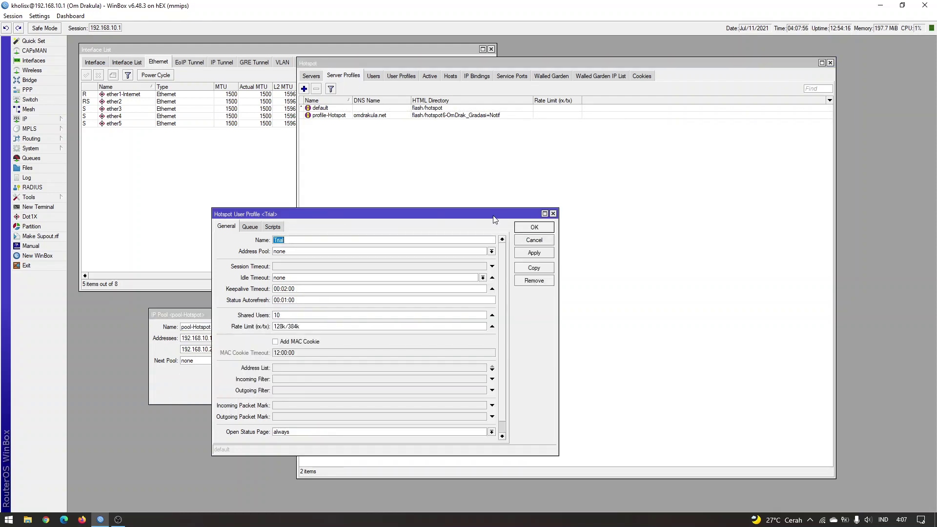
left_click(554, 214)
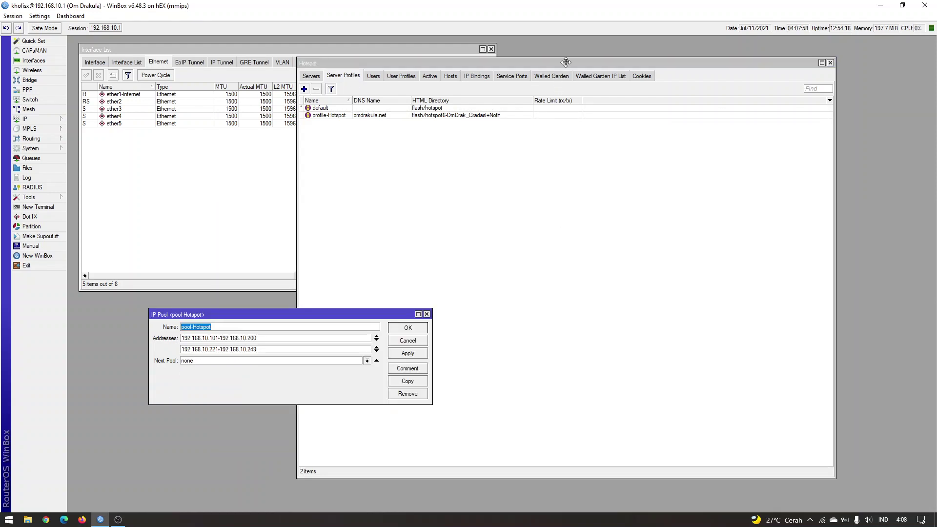
Move and shrink the Hotspot window, and bring the pool-Hotspot settings and used addresses list in front of it.
left_click_drag(564, 63, 626, 63)
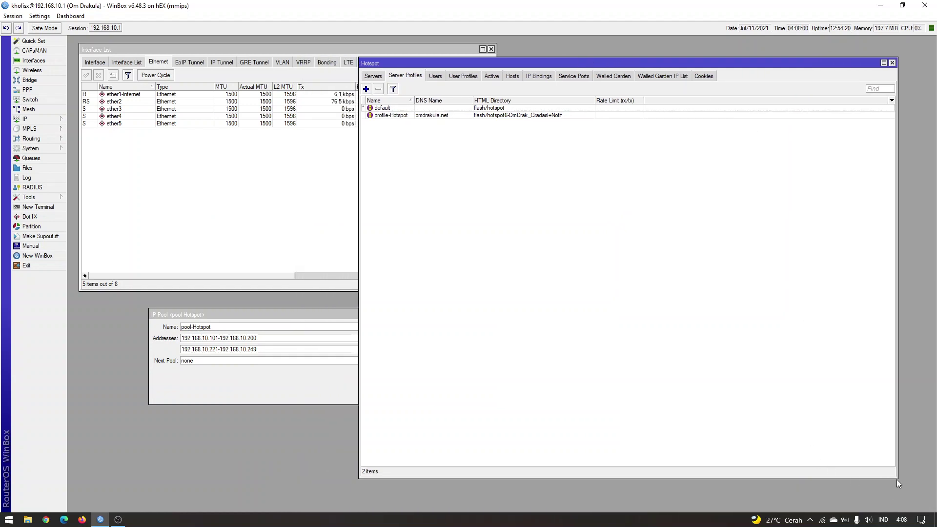
left_click_drag(898, 479, 818, 328)
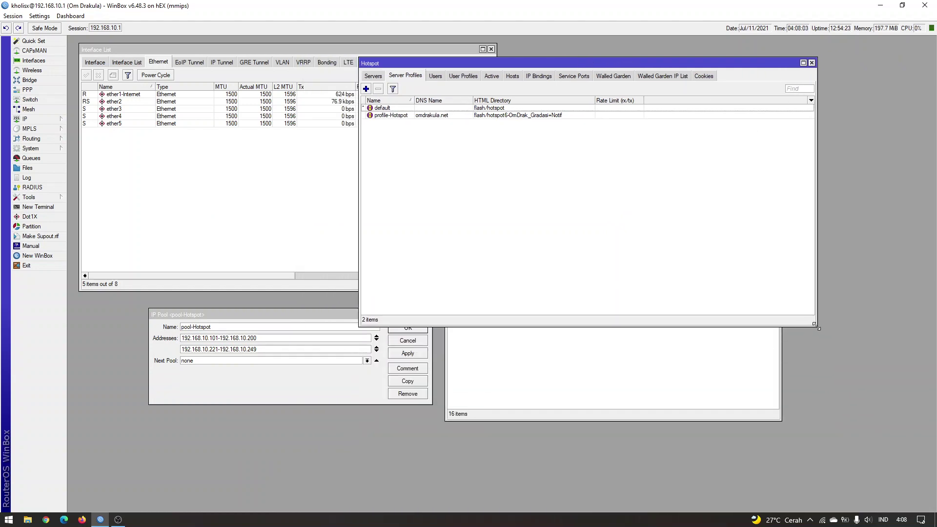
left_click(358, 392)
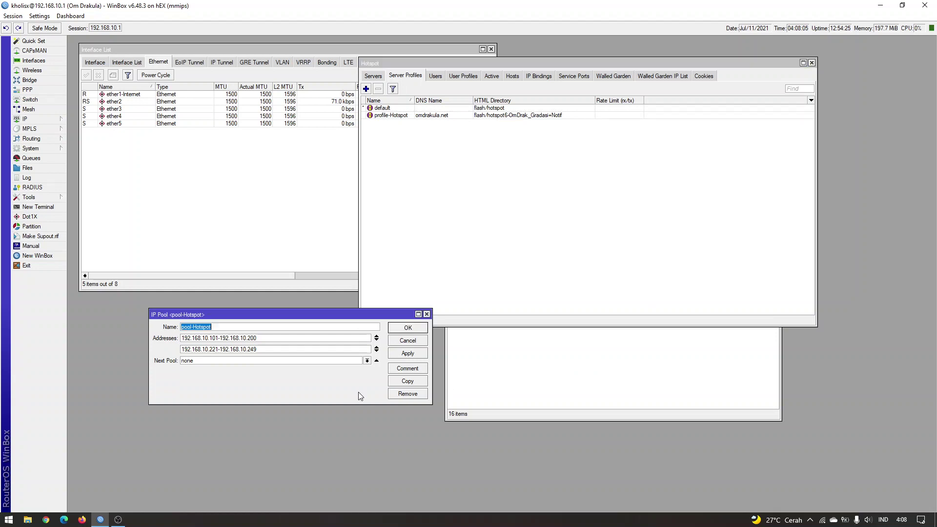
left_click(608, 380)
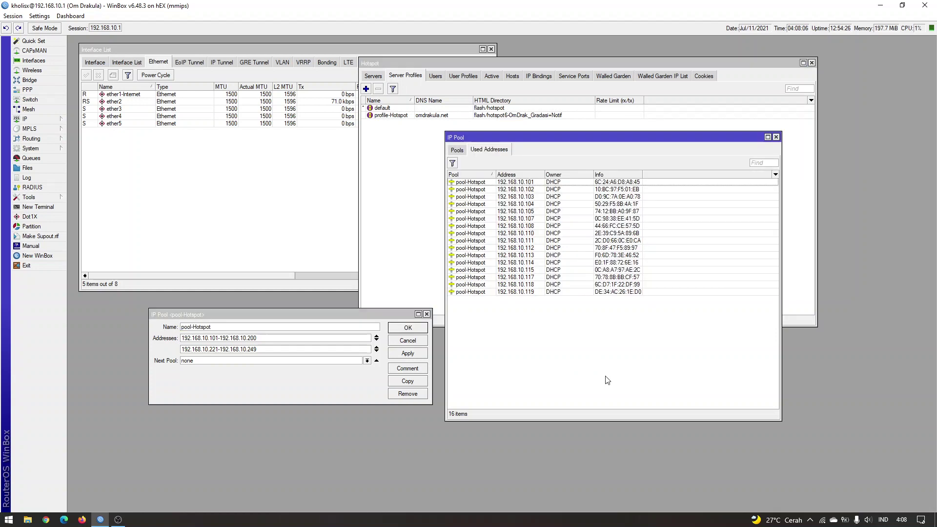
Inspect the address pool assigned to the dhcp-Hotspot DHCP server, then close the DHCP Server window.
left_click(58, 124)
left_click(94, 188)
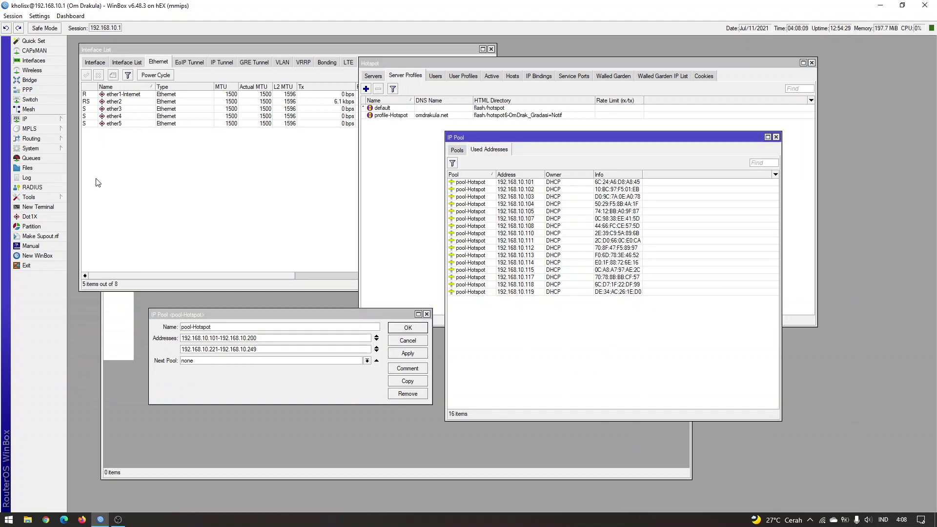
left_click(115, 89)
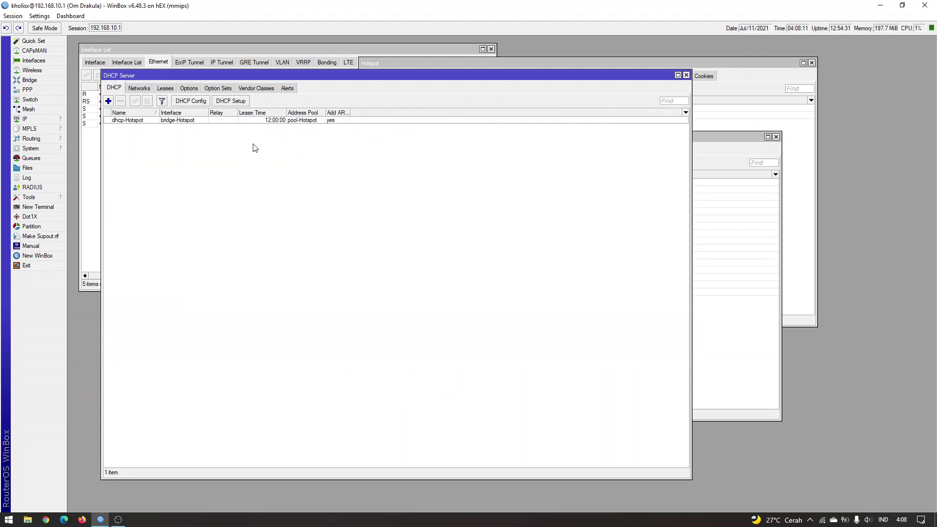
double_click(263, 122)
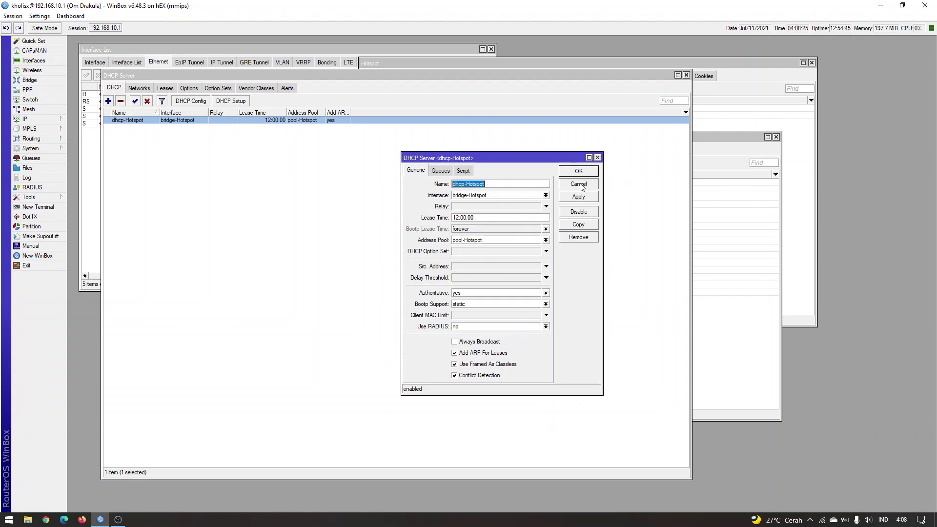
left_click(597, 158)
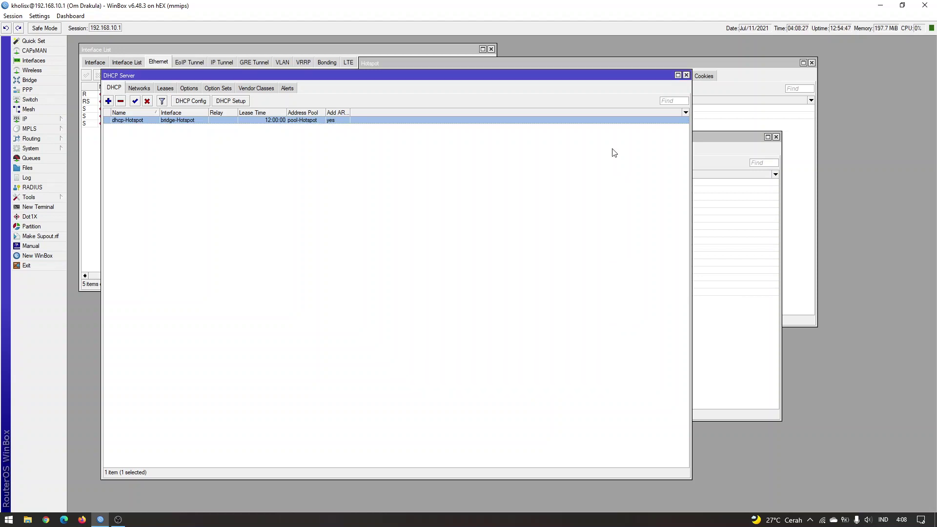
left_click(687, 74)
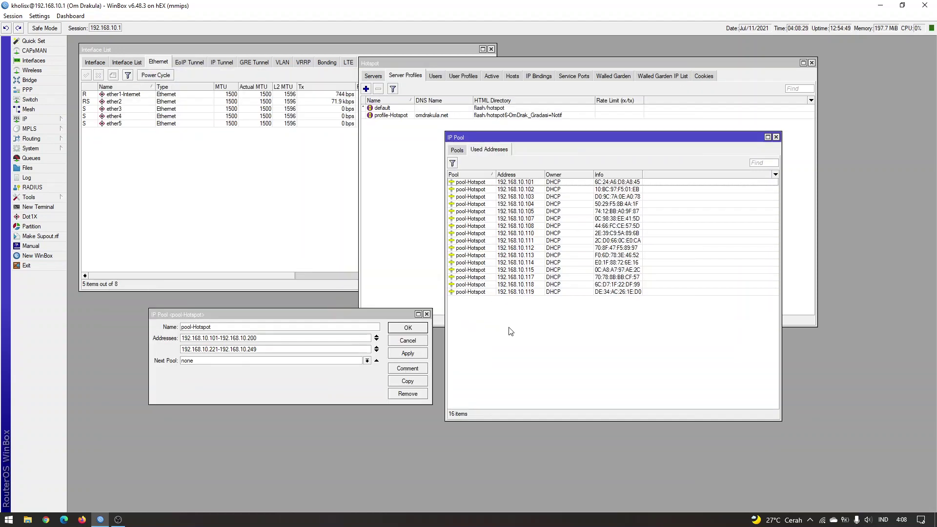
Open the settings of server-Hotspot from the list of hotspot servers.
left_click(421, 212)
left_click(381, 76)
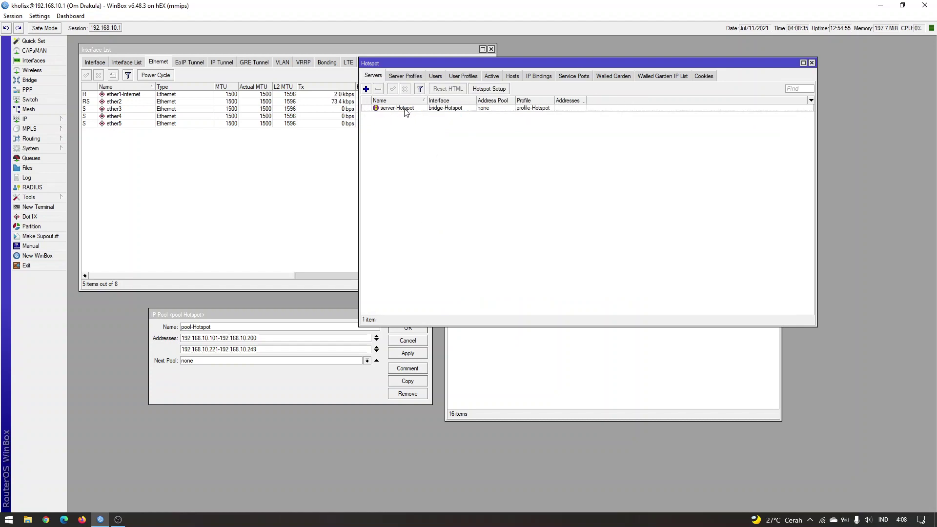
double_click(405, 110)
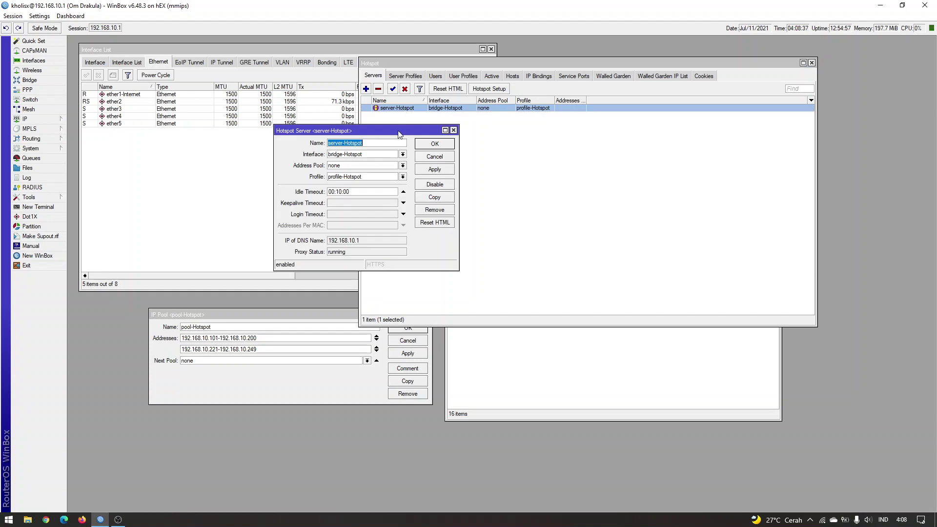
Try pool-Hotspot as the address pool of server-Hotspot, set it back to none, and close the server settings without applying.
left_click(383, 168)
left_click(381, 178)
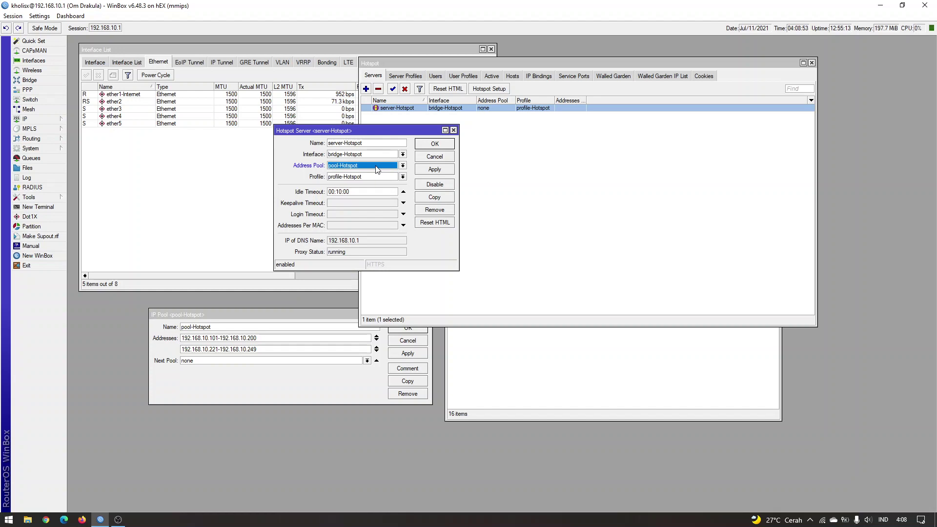
left_click(374, 169)
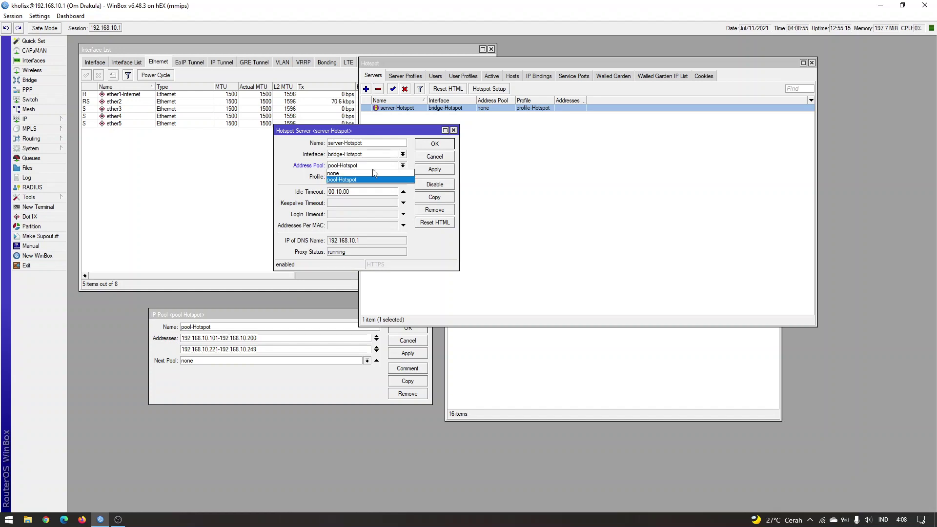
left_click(367, 175)
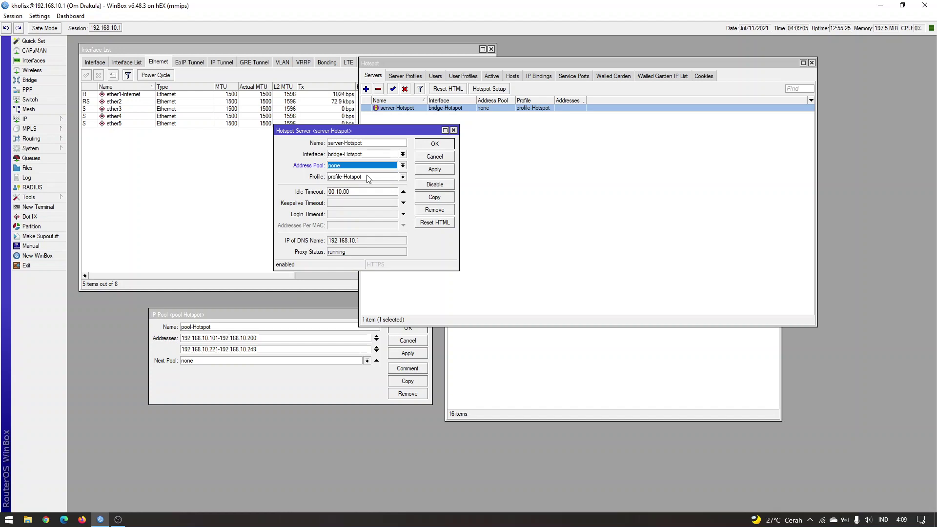
left_click(453, 130)
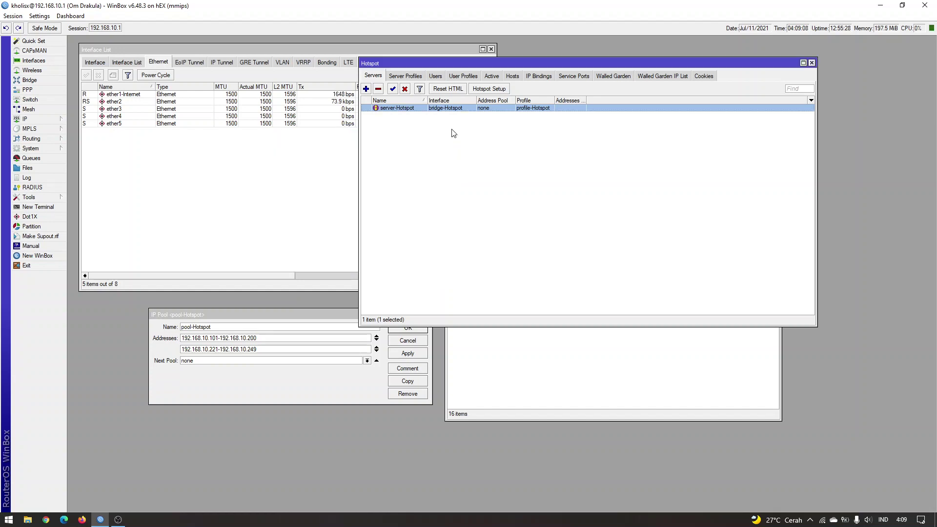
Fill in a new hotspot user profile named pelanggan-GANTENG with address pool pool-Hotspot, and close it without saving.
left_click(414, 76)
left_click(434, 77)
left_click(464, 77)
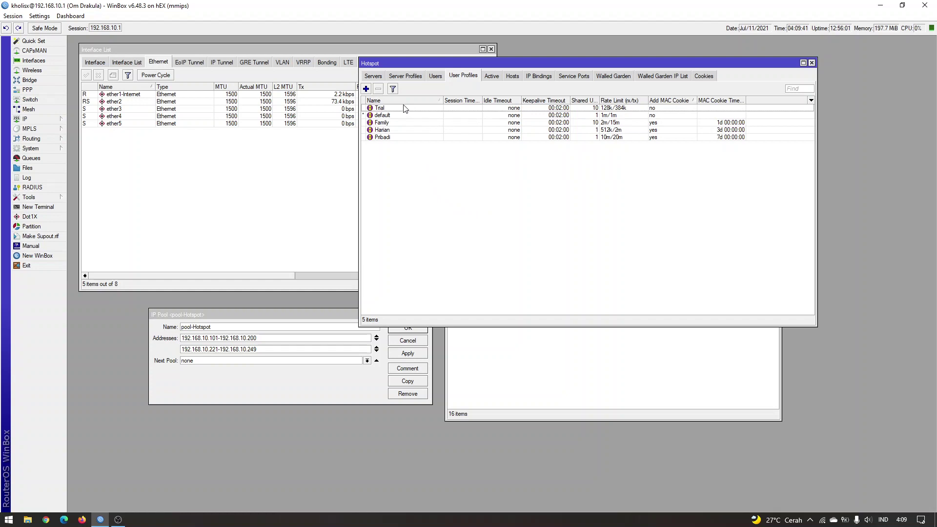
left_click(368, 88)
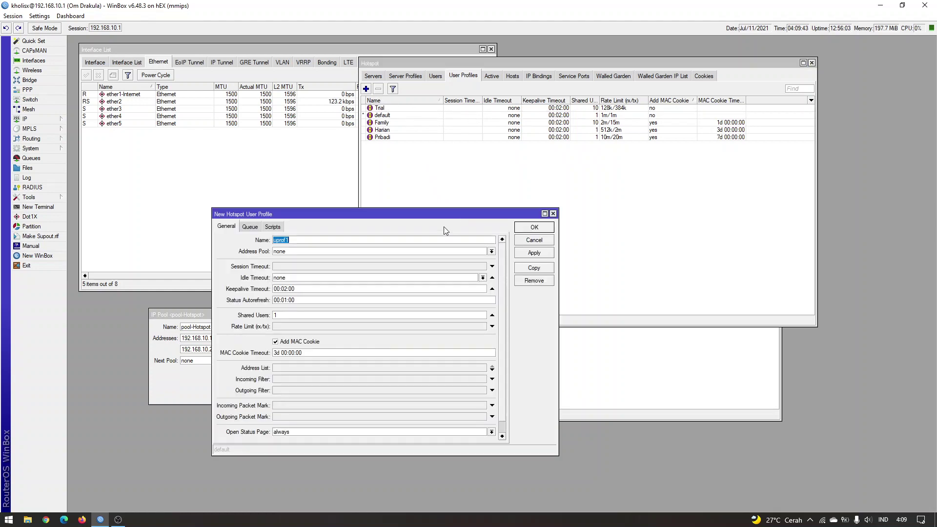
type("pelanggan-GANTENG")
left_click(491, 251)
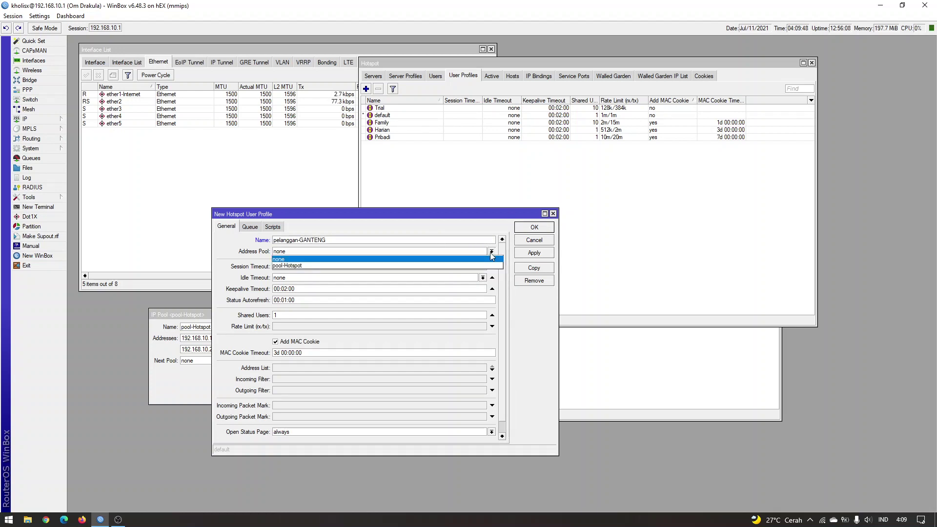
left_click(469, 267)
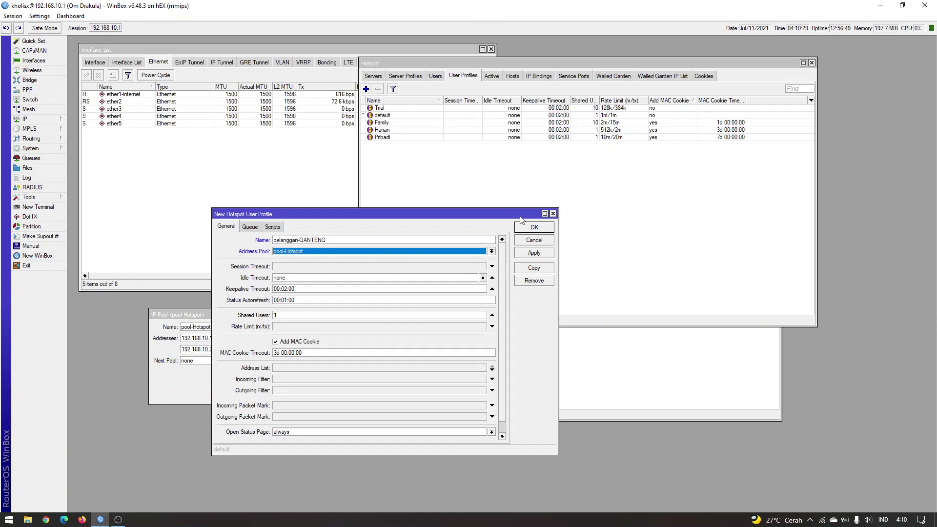
left_click(553, 214)
Move the pool-Hotspot settings up slightly and compare its address ranges with the list of used addresses.
left_click(359, 393)
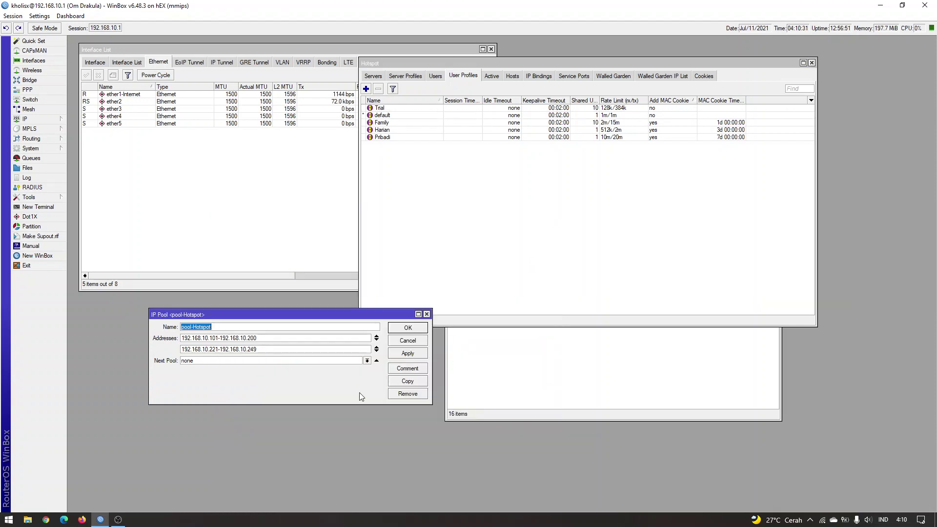
left_click_drag(370, 318, 370, 309)
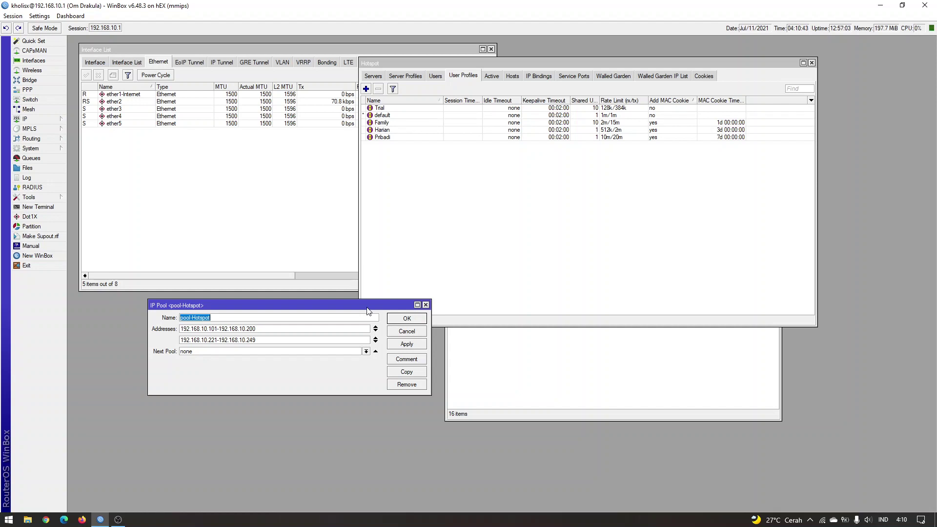
left_click(503, 377)
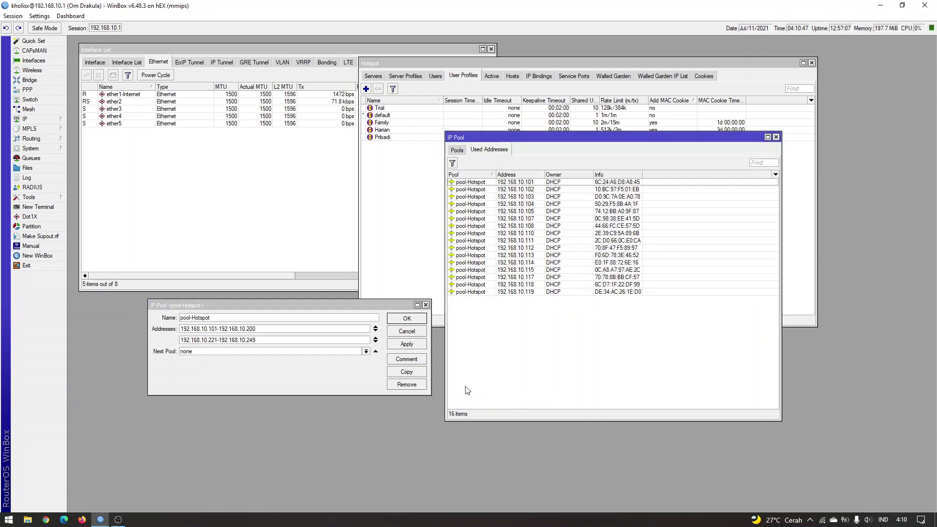
left_click(369, 389)
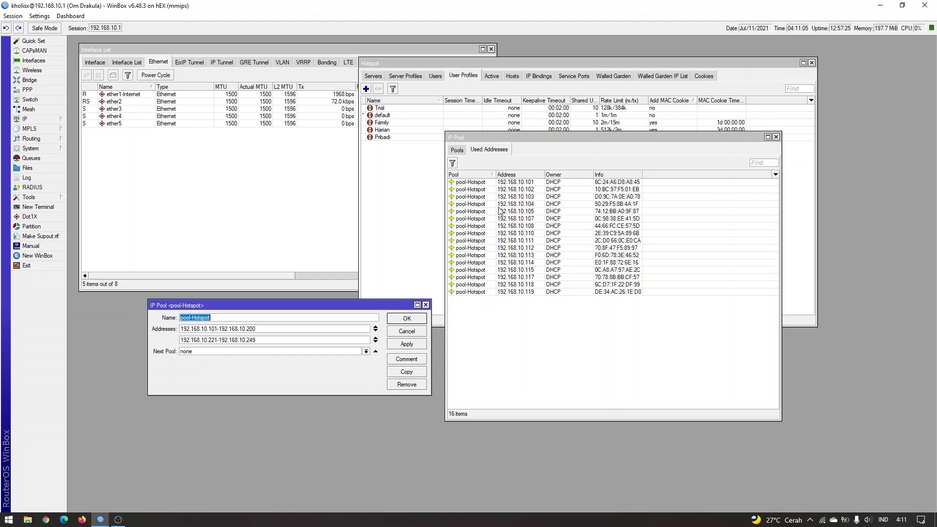
Review the rate limits of the hotspot user profiles and return to the list of hotspot servers.
left_click(405, 197)
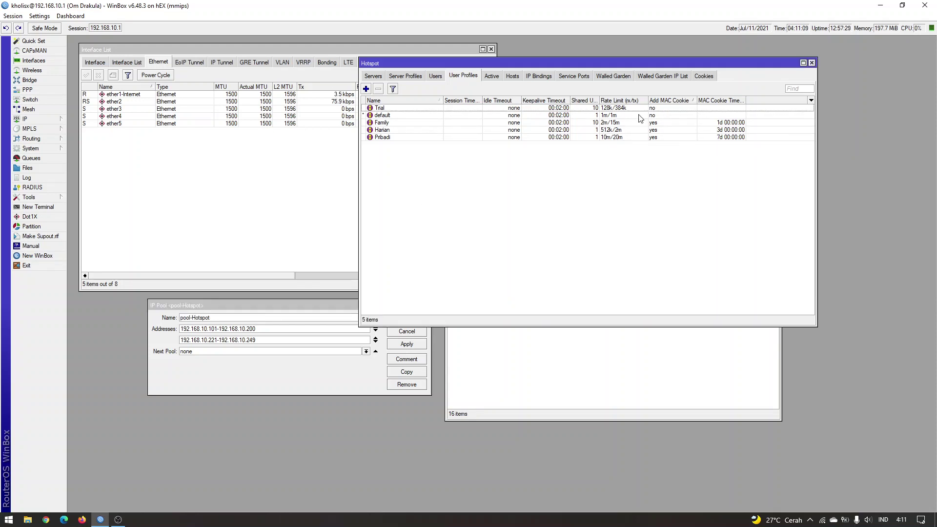
left_click(605, 111)
left_click(604, 117)
left_click(601, 130)
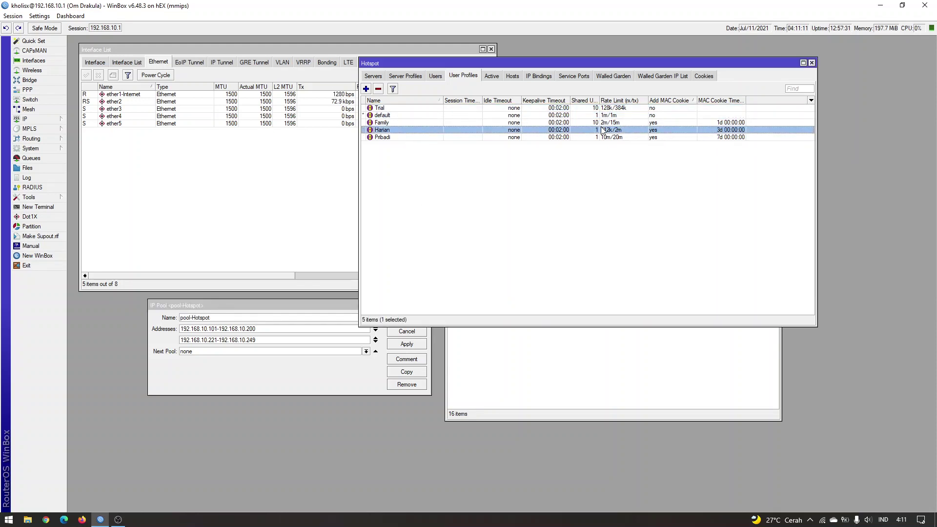
left_click(598, 137)
left_click(373, 77)
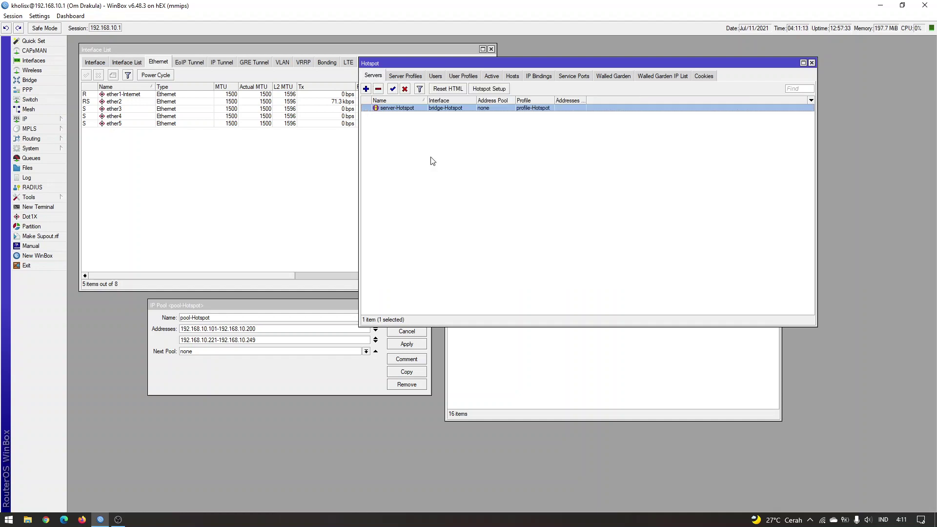
Bring the pool-Hotspot settings and the used addresses list in front of the Hotspot window.
left_click(328, 374)
left_click(561, 383)
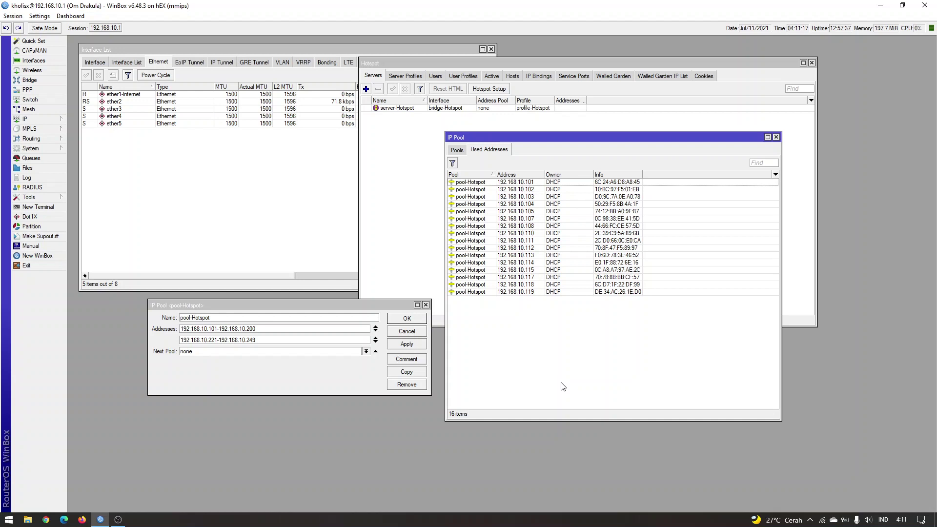
left_click(386, 313)
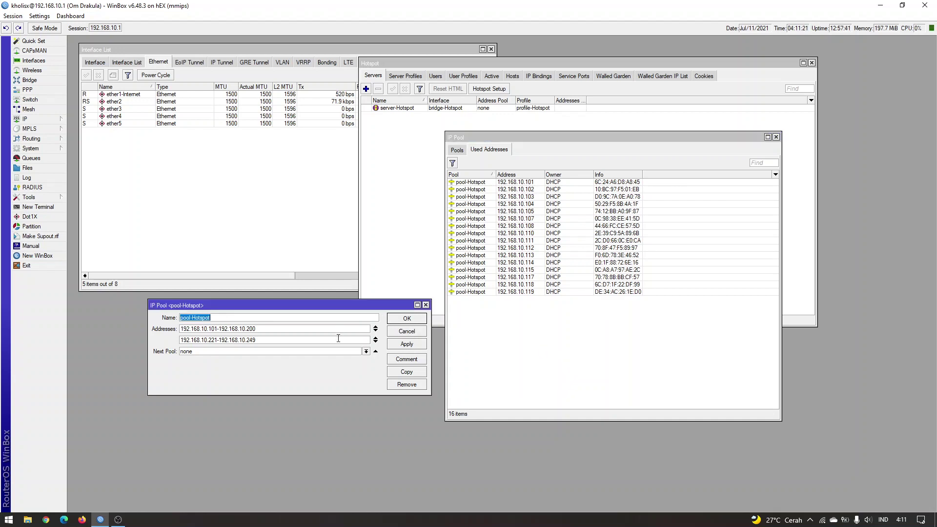
left_click(507, 388)
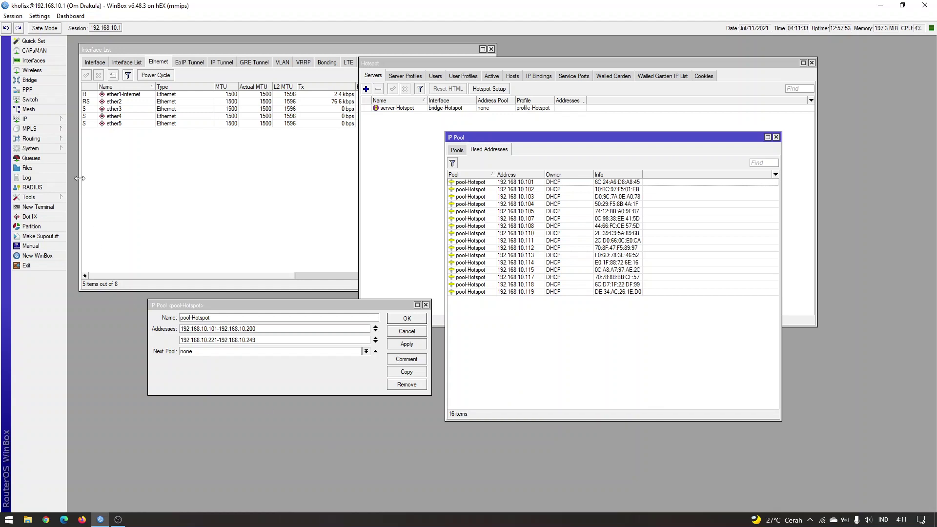
Open the DHCP server list and inspect the lease time and address pool of dhcp-Hotspot.
left_click(45, 120)
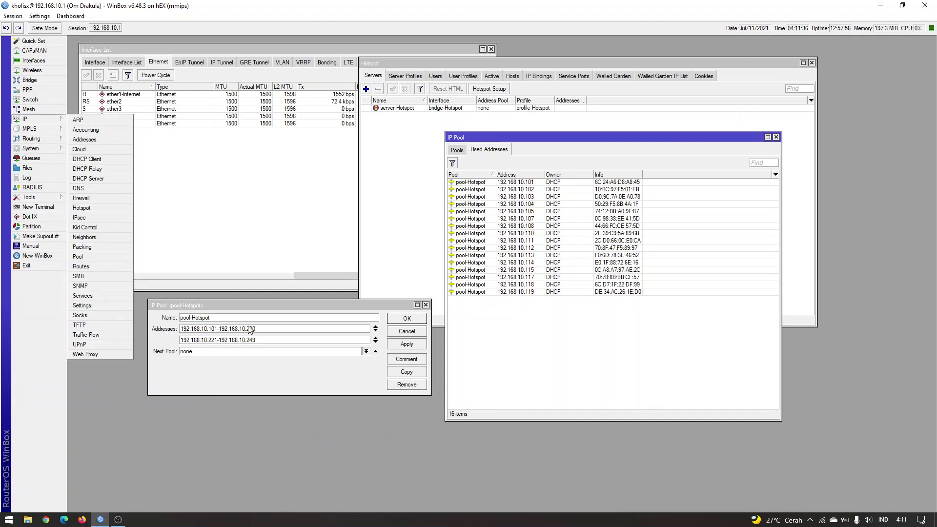
left_click(114, 179)
left_click(238, 122)
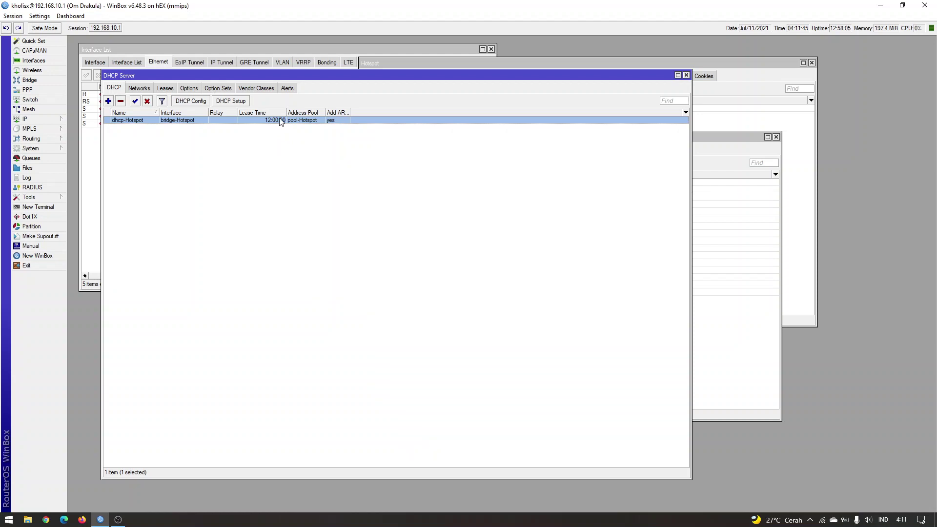
Show the DHCP leases and examine the dynamic ones in the pool range starting at 192.168.10.101.
left_click(165, 89)
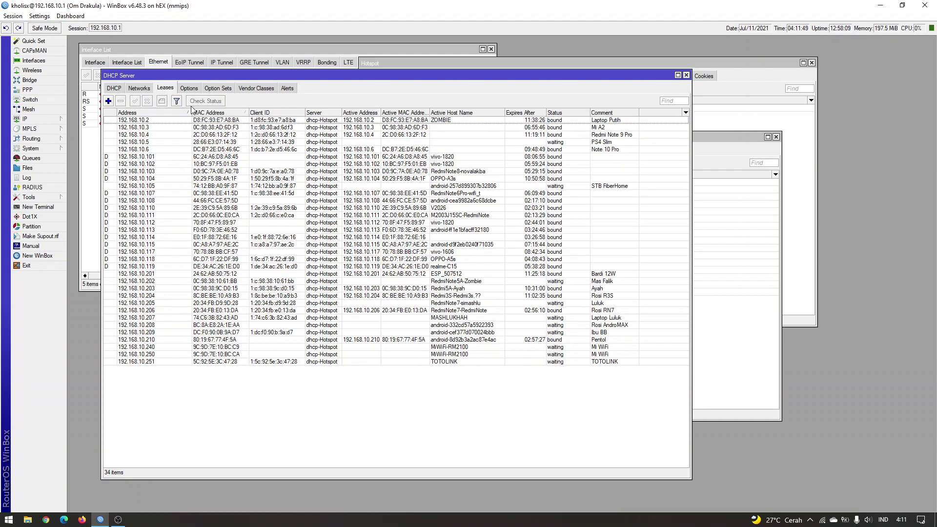
left_click(170, 164)
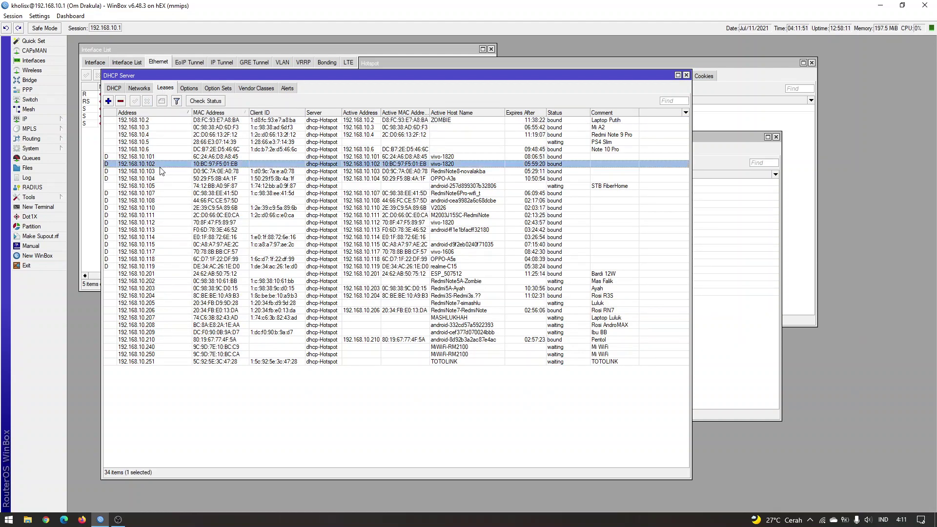
left_click(169, 185)
left_click(172, 222)
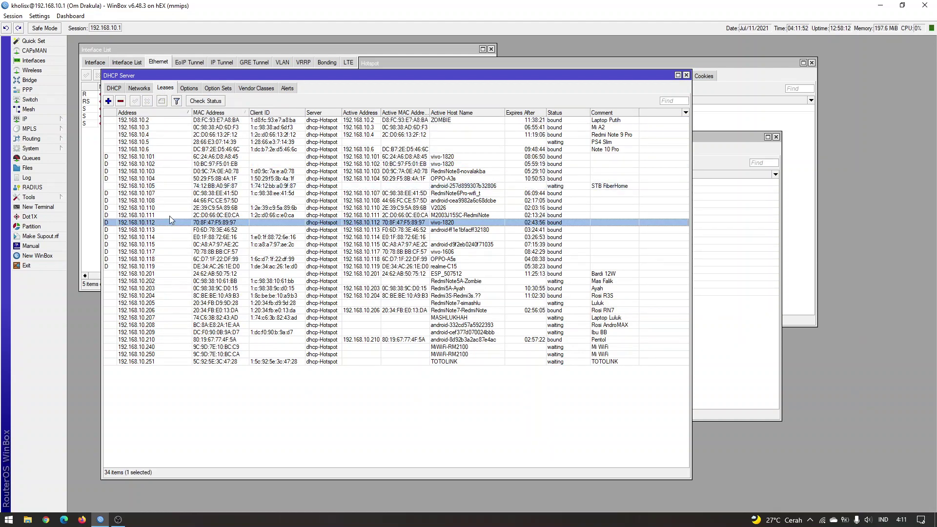
Examine the static DHCP leases whose addresses lie outside the dynamic pool range, from 192.168.10.3 to 192.168.10.240.
left_click(120, 128)
left_click(138, 281)
left_click(139, 304)
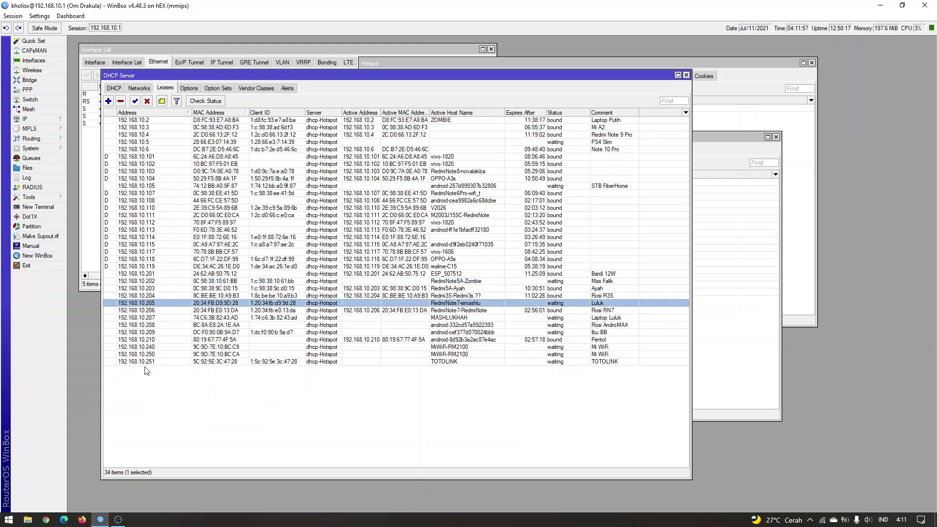
left_click(135, 341)
left_click(137, 347)
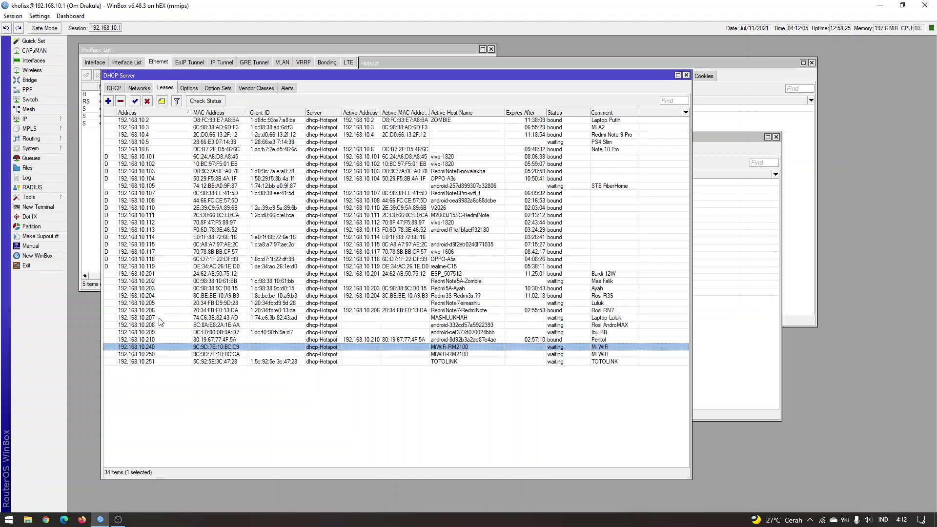
left_click(187, 318)
key("Up")
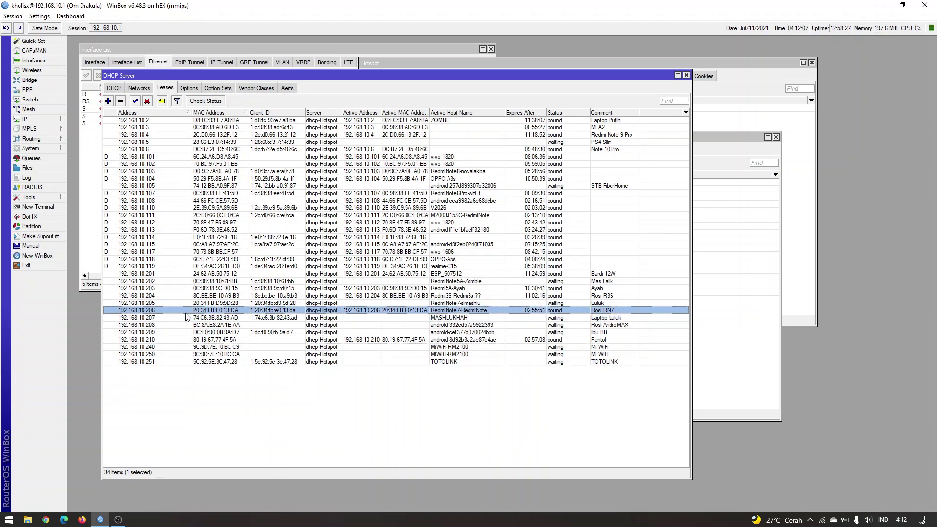
left_click(193, 303)
Examine the comments that identify the devices on the static leases from 192.168.10.201 to 192.168.10.251.
left_click(627, 283)
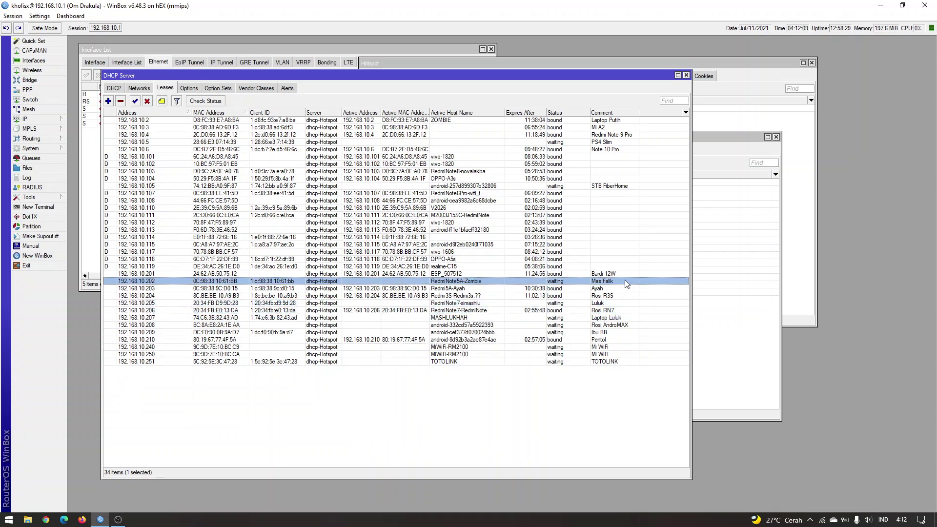
key("Up")
left_click(617, 281)
key("Up")
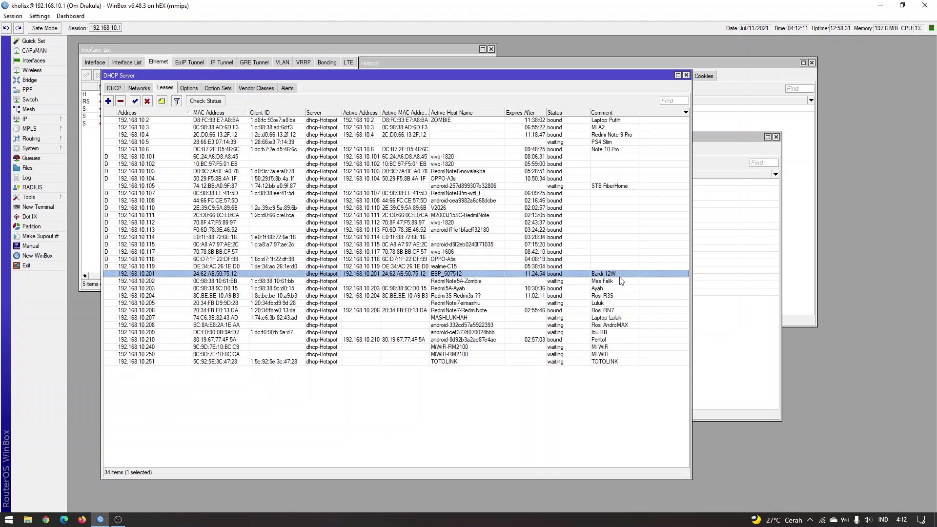
left_click(620, 280)
left_click(617, 296)
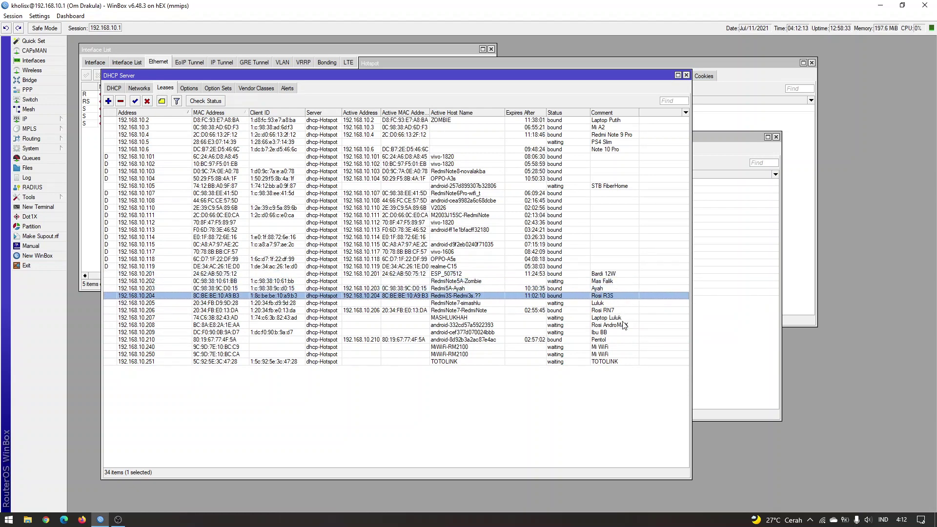
left_click(619, 355)
left_click(619, 362)
left_click(619, 347)
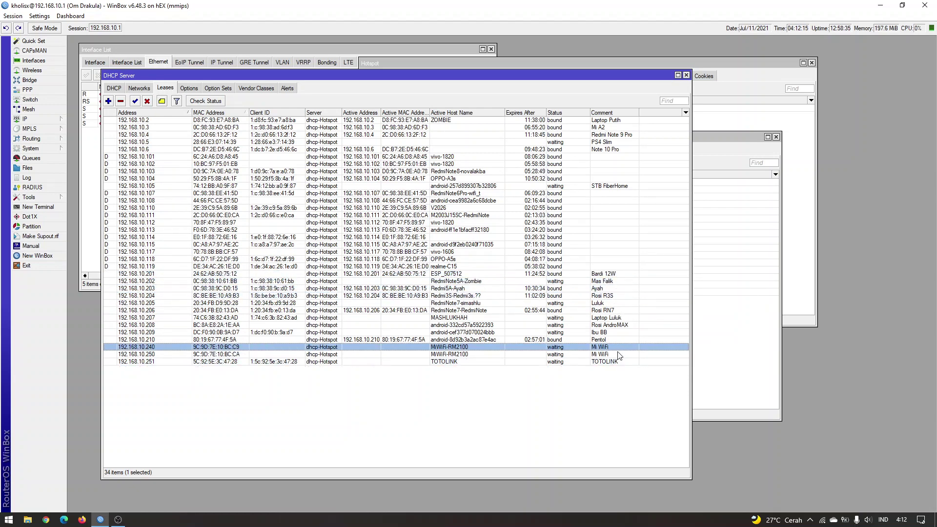
left_click(616, 355)
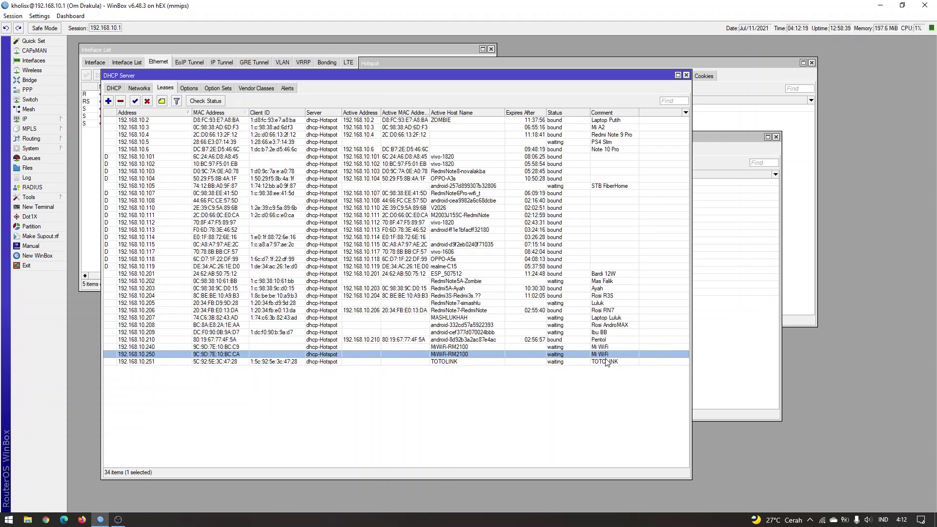
Check the expiry times and status of the dynamic leases, and return to the list of DHCP servers.
left_click(226, 164)
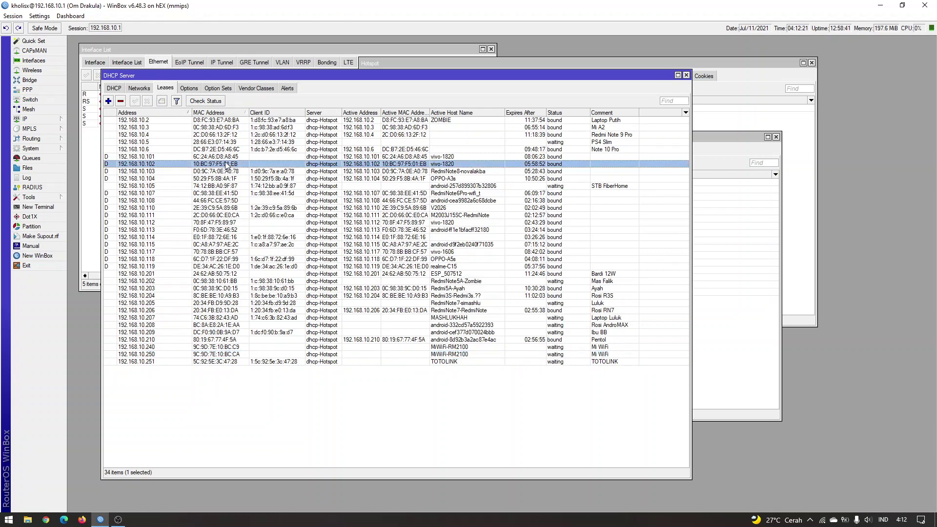
left_click(547, 151)
left_click(498, 156)
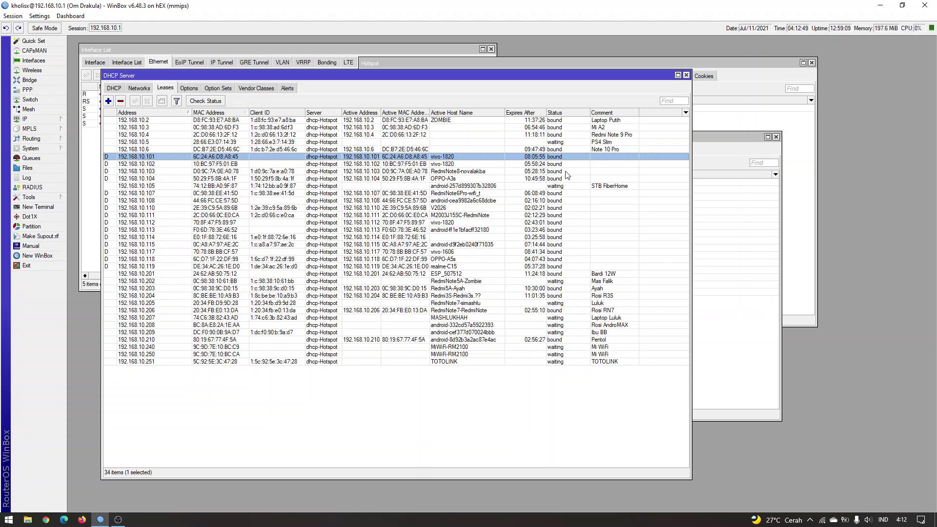
left_click(525, 201)
left_click(536, 158)
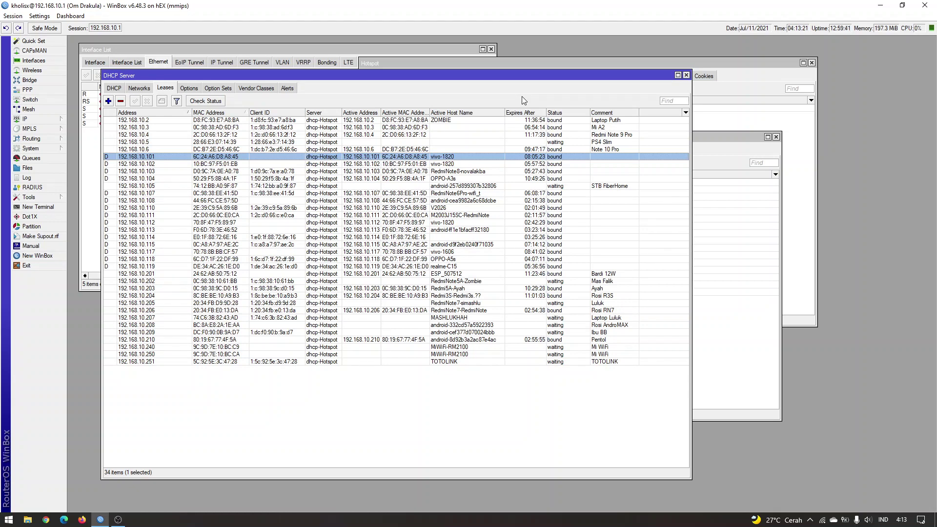
left_click(115, 89)
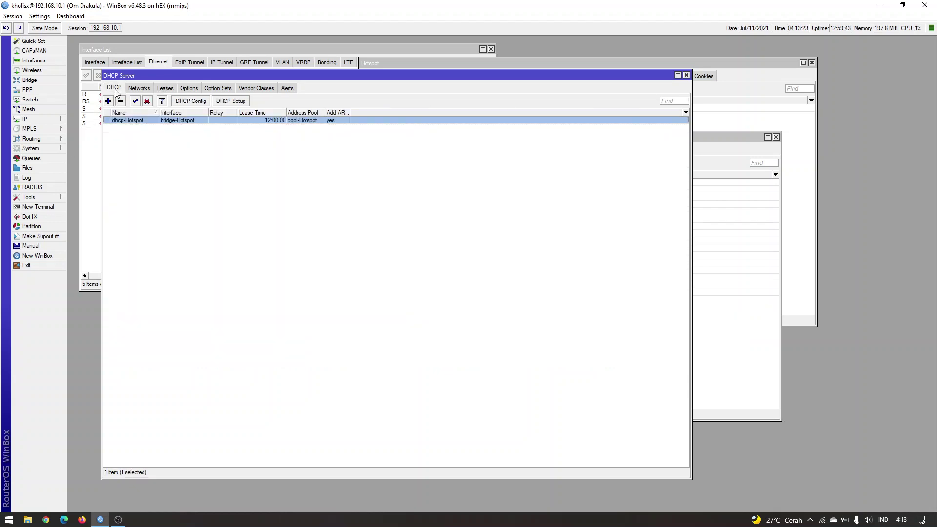
Enter a lease time of 00:30:00 in the dhcp-Hotspot server settings without applying it, and move the dialog clear of the list.
double_click(233, 119)
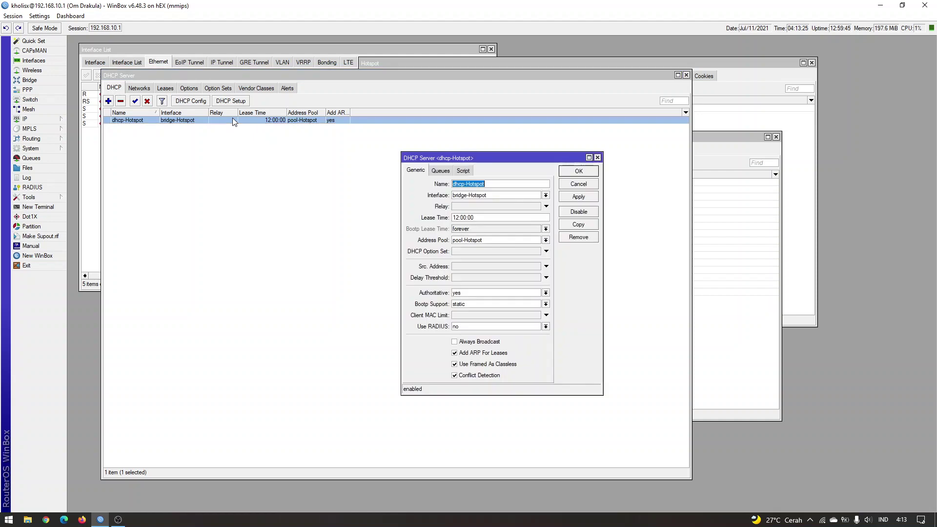
left_click(490, 218)
left_click_drag(450, 218, 460, 217)
type("00:3")
left_click_drag(502, 158, 783, 240)
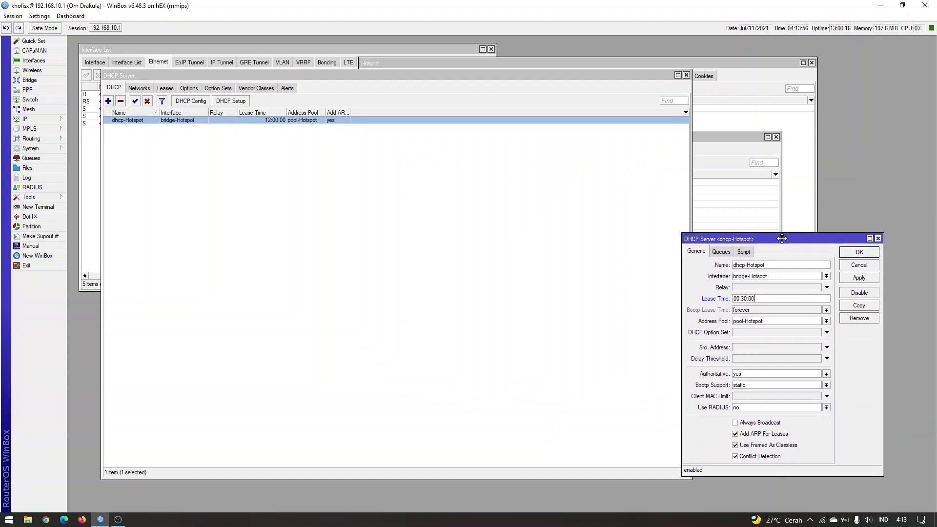
Show the DHCP leases beside the server settings and examine the dynamic and static entries against the lease time.
left_click(166, 89)
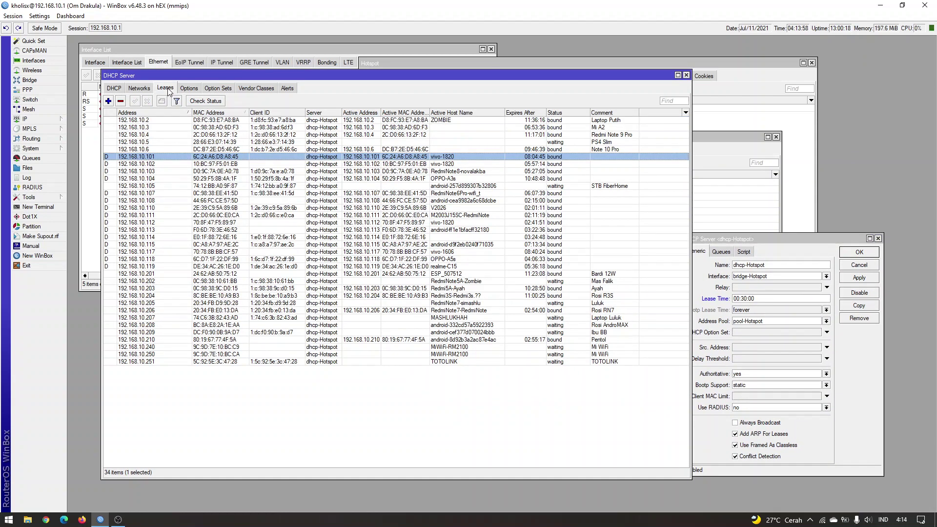
left_click_drag(783, 237, 806, 213)
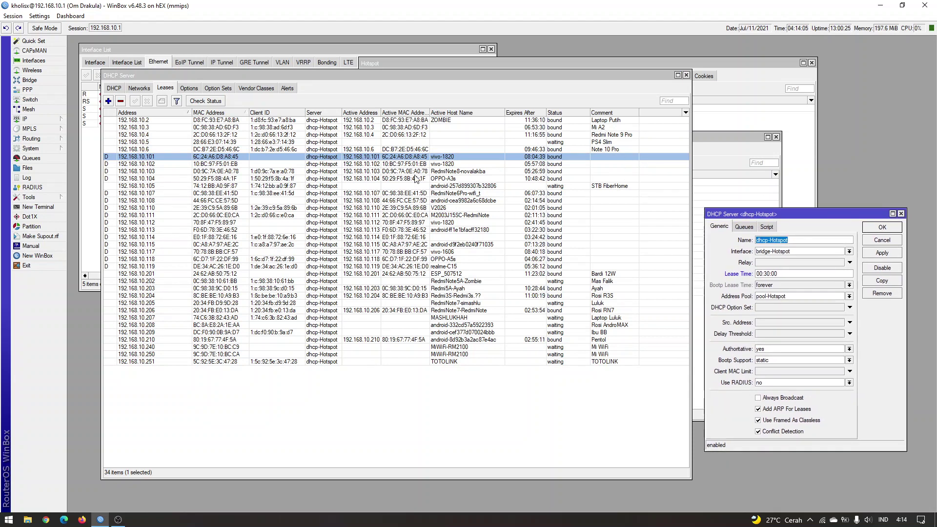
left_click(355, 223)
left_click(370, 274)
left_click(383, 332)
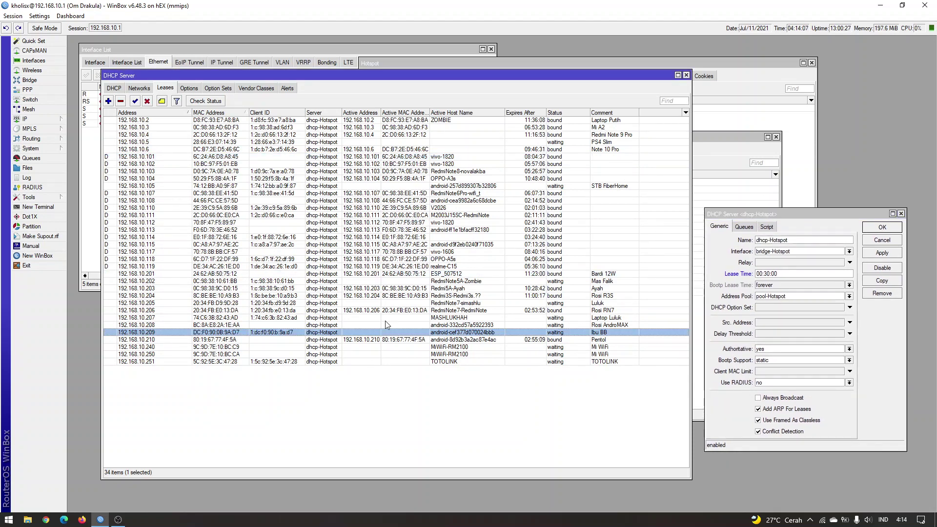
left_click(329, 216)
left_click(323, 142)
left_click(295, 216)
left_click(296, 159)
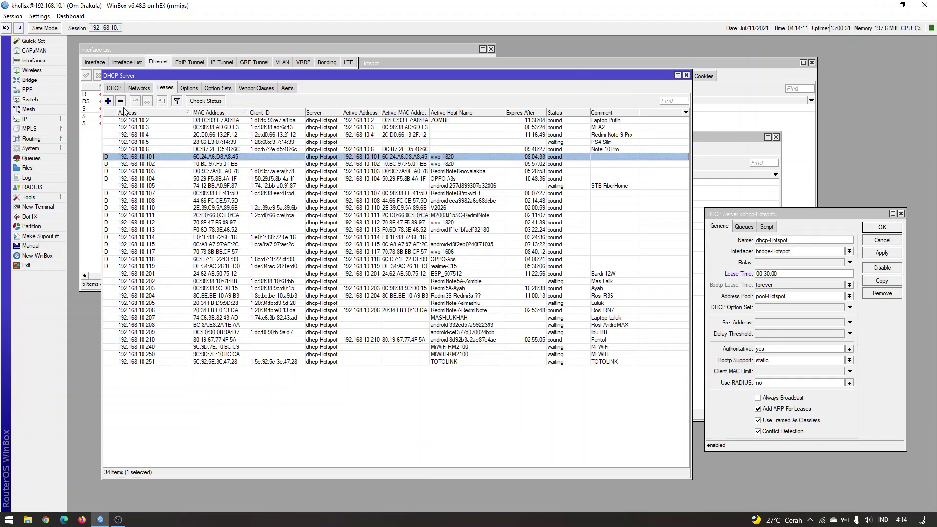
Open the IP pool, examine the pool-Hotspot addresses used by DHCP, and return to the list of pools.
left_click(51, 119)
left_click(89, 259)
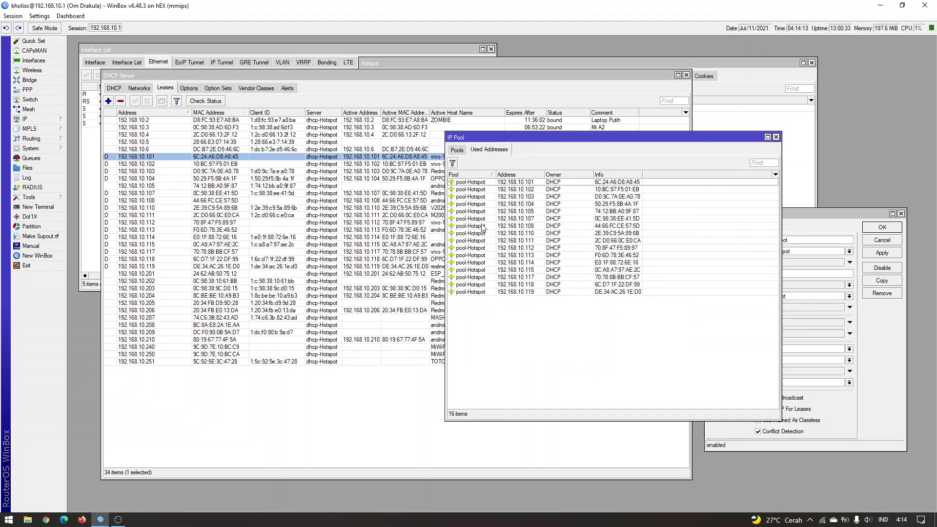
left_click(565, 240)
left_click(570, 211)
left_click(577, 197)
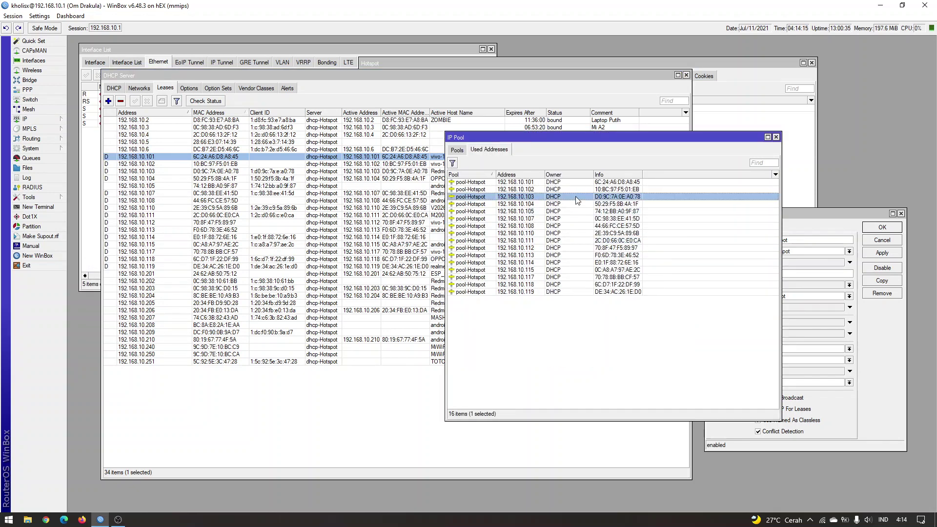
left_click(558, 352)
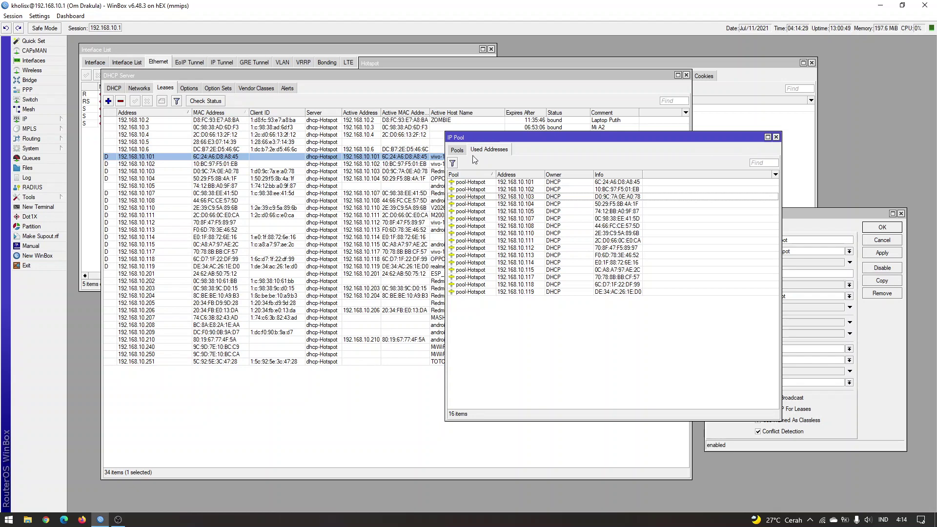
left_click(456, 151)
Check the lease time and address pool of the DHCP server, and compare them with the expiry times of the leases.
left_click(396, 87)
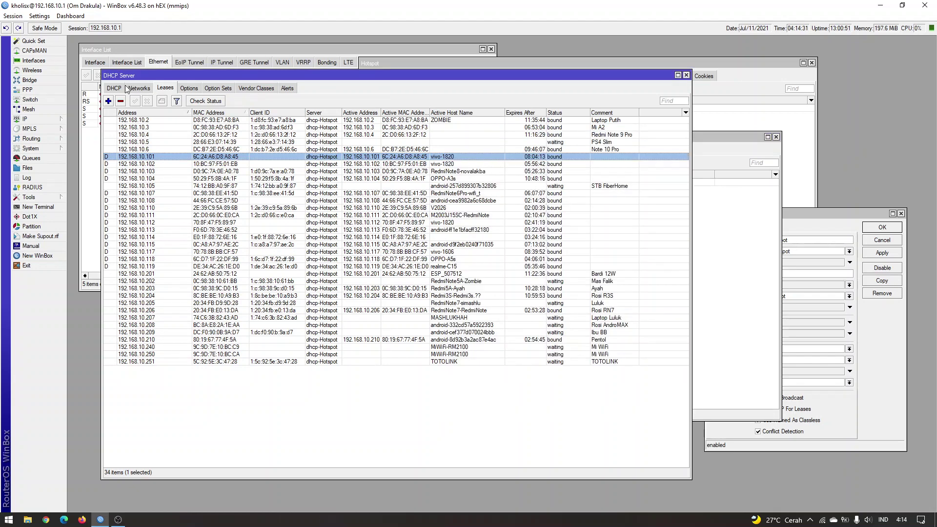
left_click(114, 88)
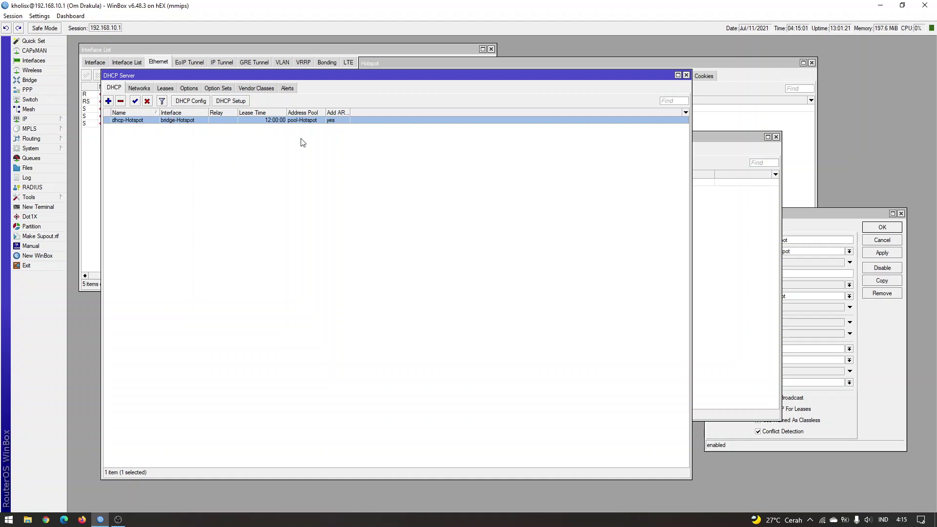
left_click(166, 88)
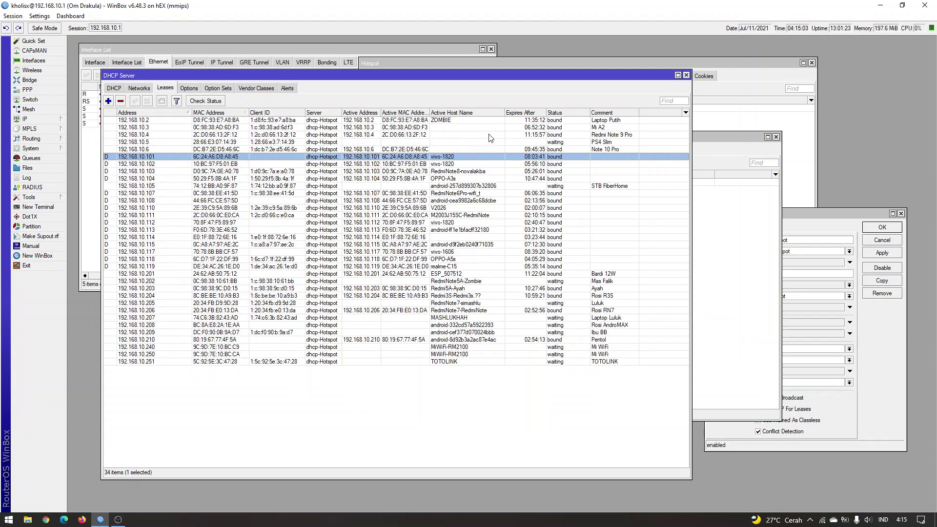
left_click(541, 297)
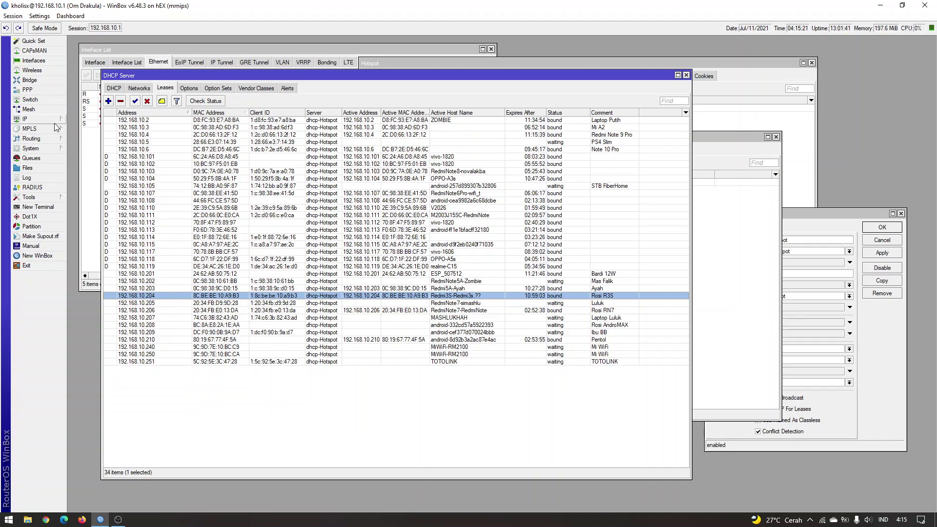
Open the settings of the Hotspot server server-Hotspot and check its address pool.
left_click(39, 119)
left_click(96, 208)
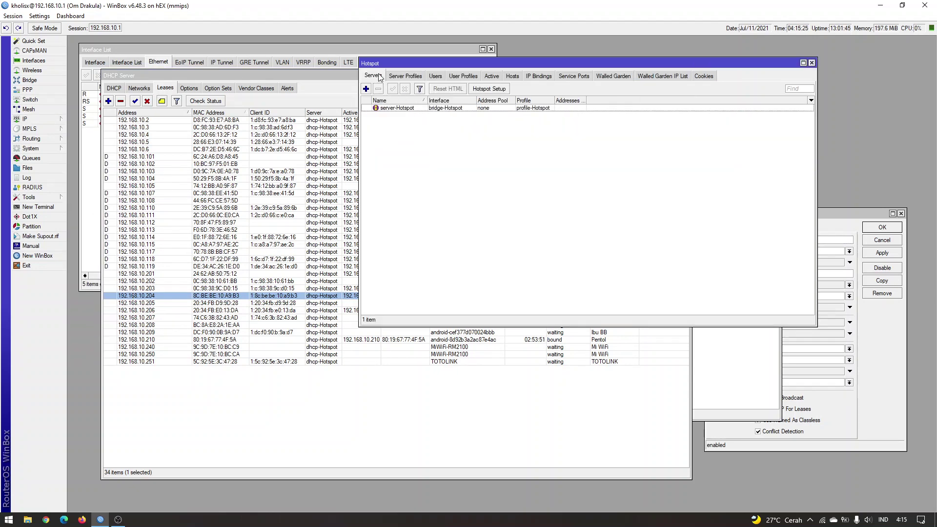
double_click(417, 108)
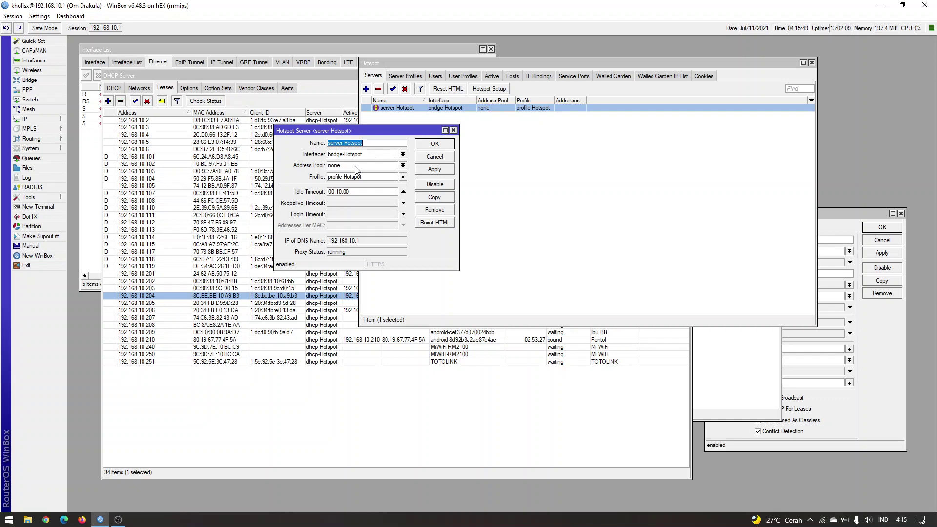
Show the Address Pool column in the list of Hotspot user profiles.
left_click(472, 76)
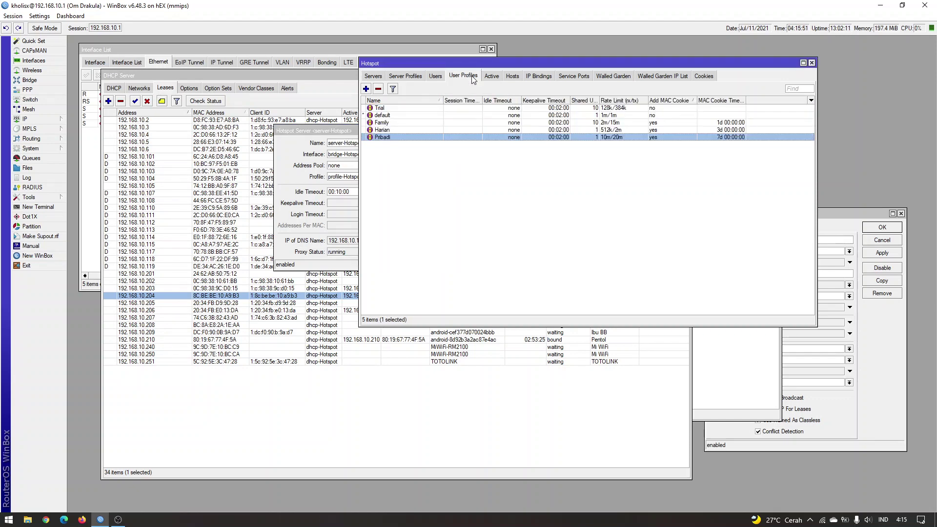
left_click(811, 100)
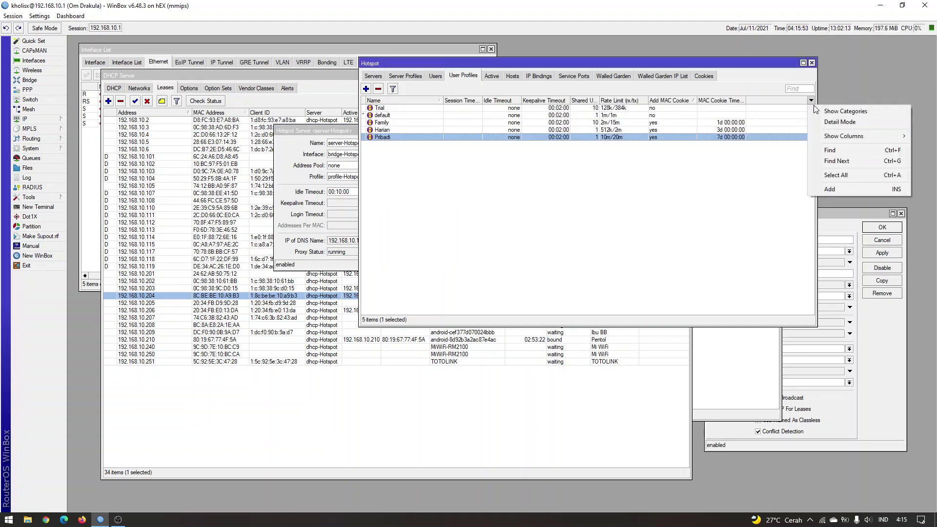
mouse_move(844, 137)
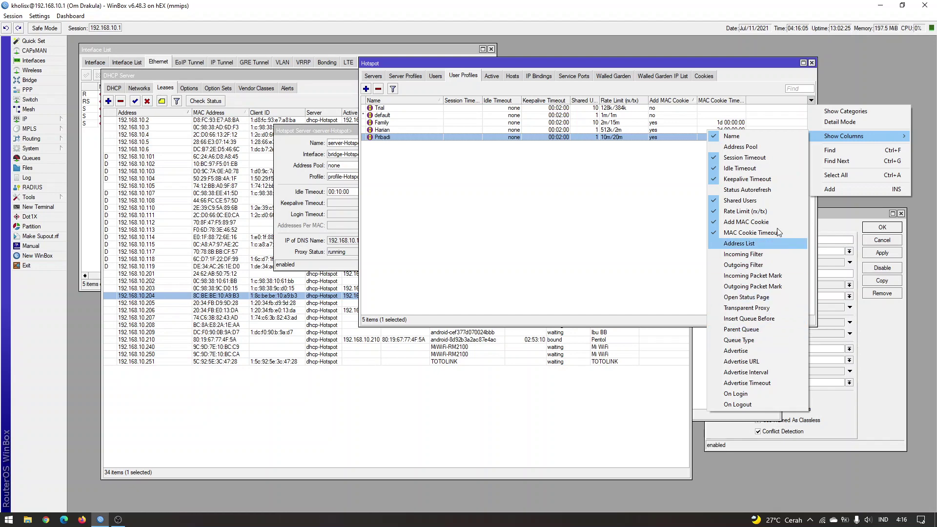
left_click(767, 148)
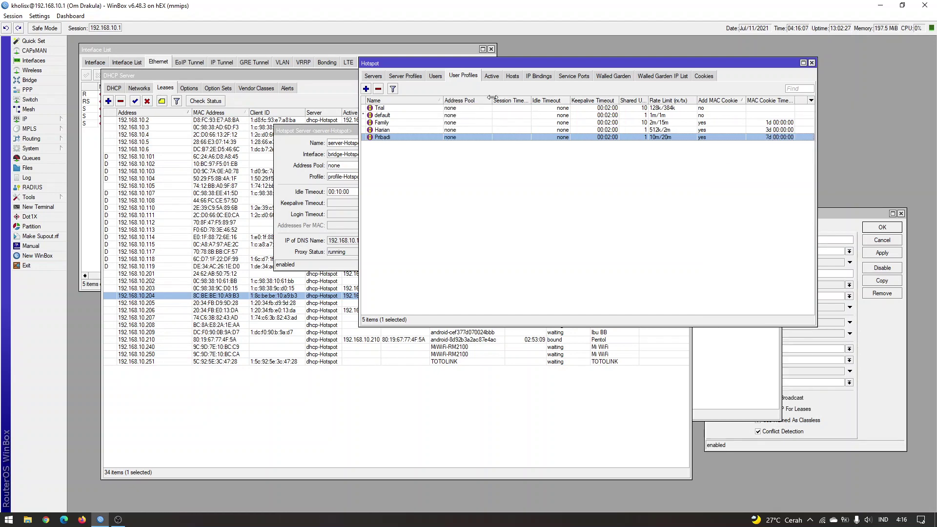
Hide the Session Timeout and Idle Timeout columns in the Hotspot user profile list.
left_click(811, 101)
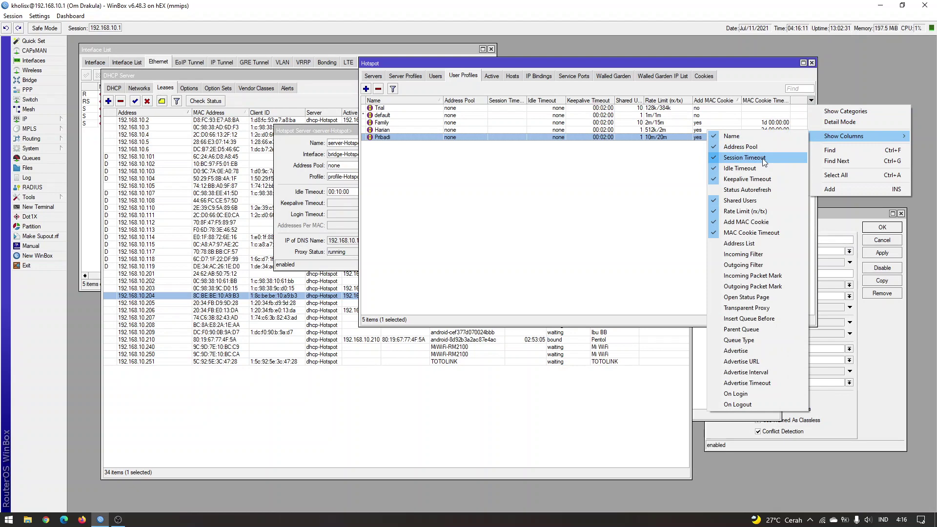
left_click(764, 159)
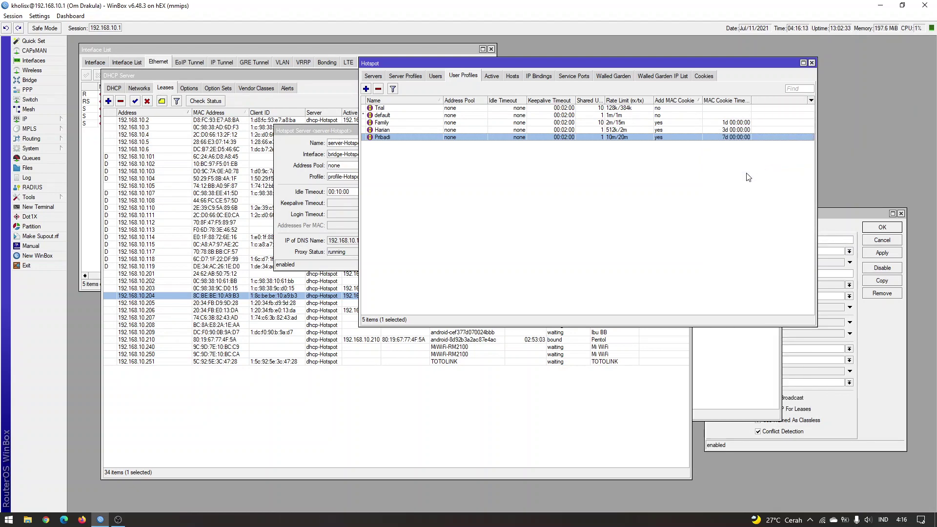
left_click(812, 101)
mouse_move(864, 136)
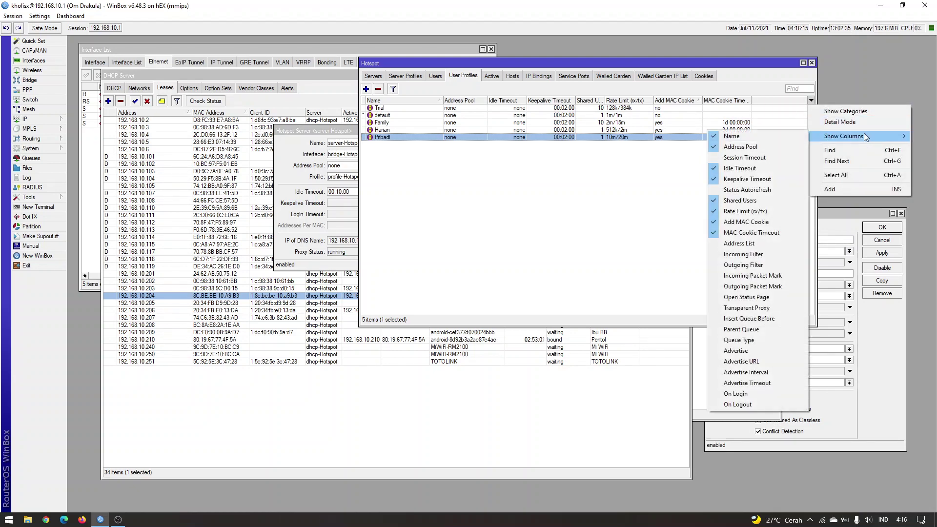
left_click(782, 168)
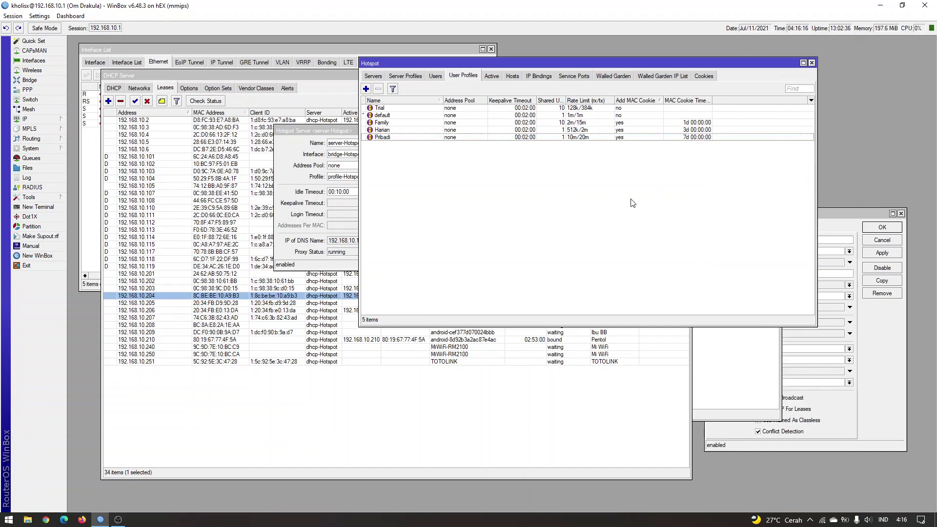
Check the address pool assigned to each Hotspot user profile and compare it with the server-Hotspot setting.
left_click(475, 115)
left_click(476, 129)
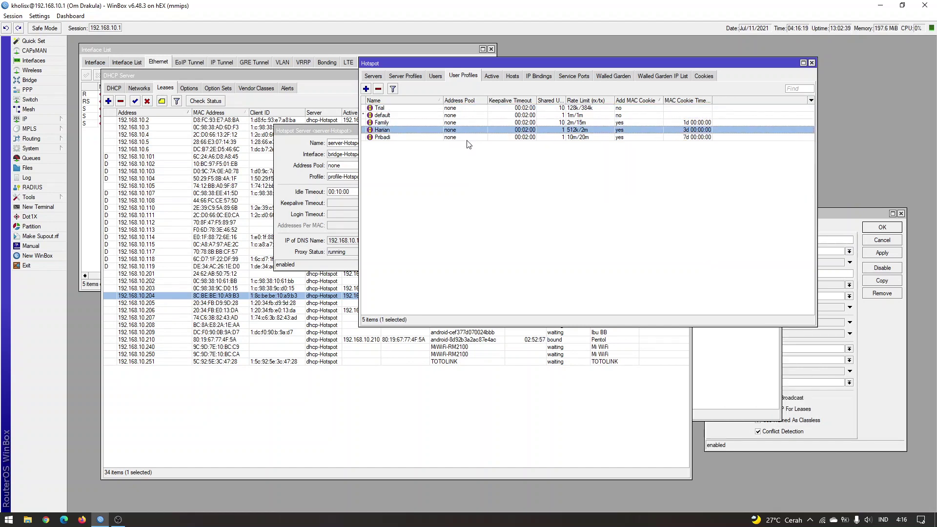
left_click(469, 136)
left_click(467, 123)
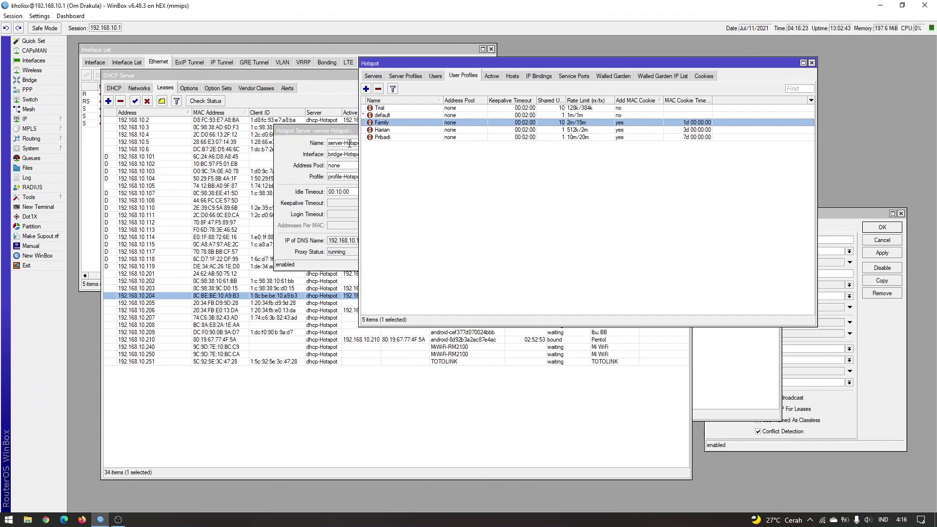
left_click_drag(350, 137, 346, 132)
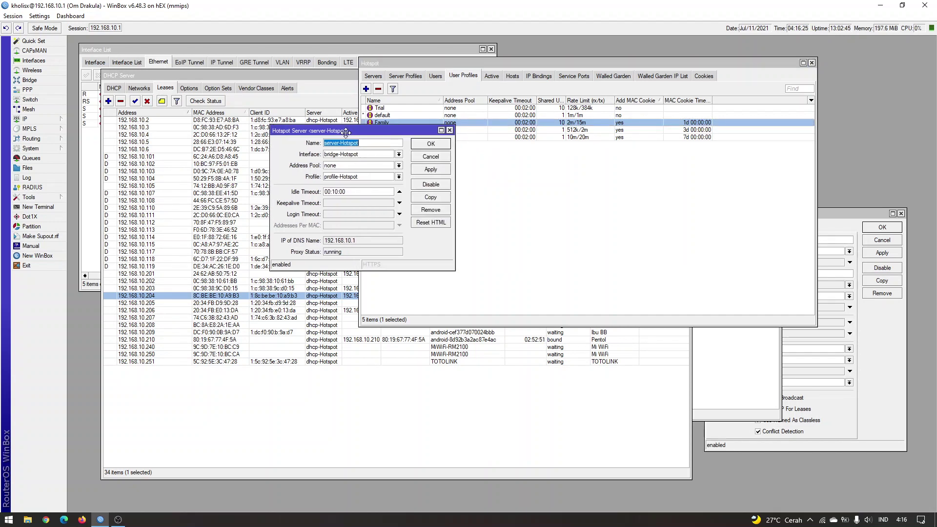
Show the Hotspot hosts and compare their original and translated addresses, including 192.168.10.250, 192.168.10.203 and 192.168.10.117.
left_click(512, 77)
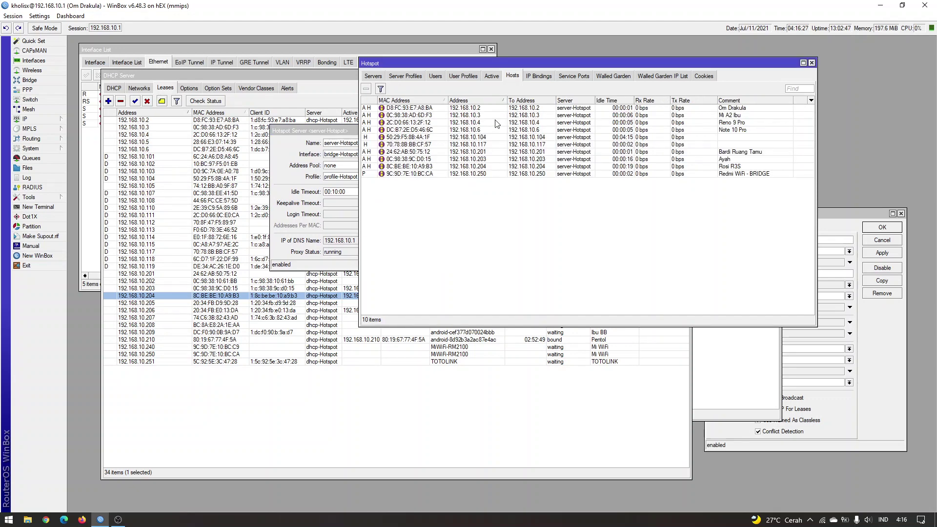
left_click(424, 145)
left_click(444, 174)
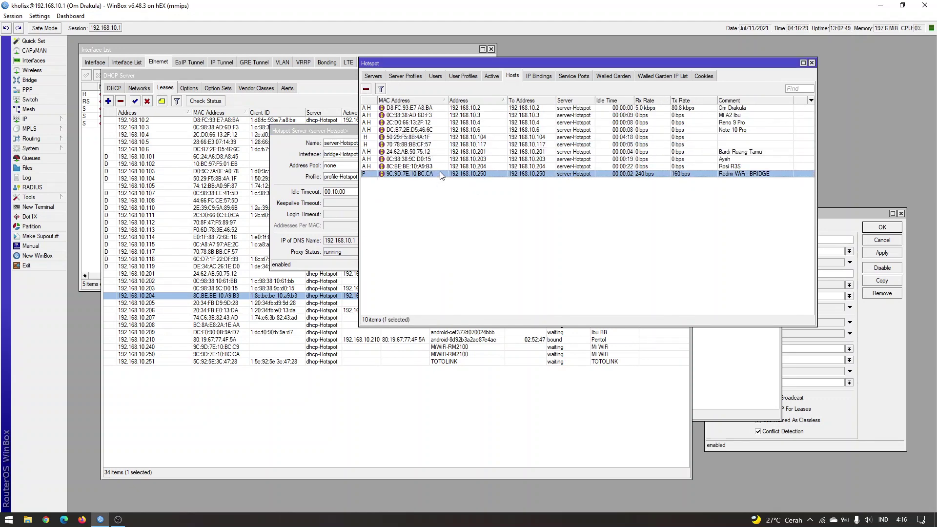
left_click(461, 160)
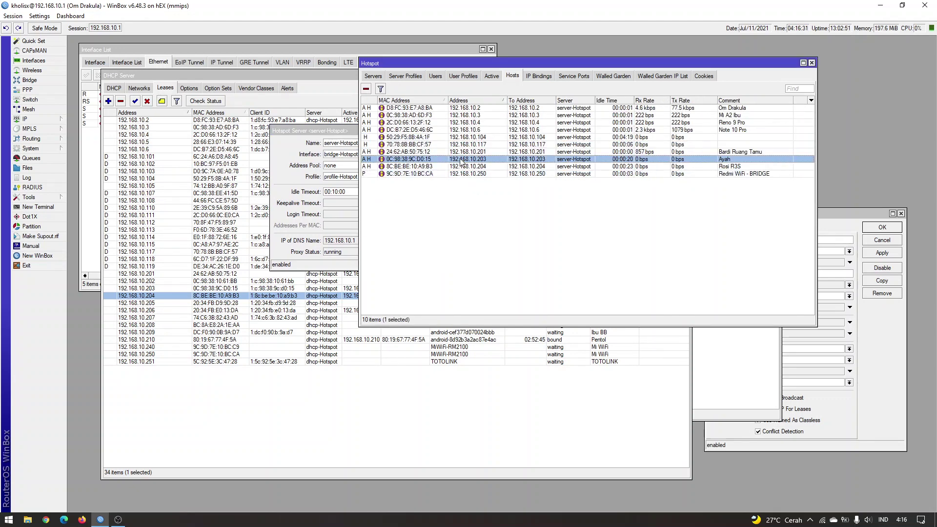
left_click(474, 145)
left_click(481, 140)
left_click(481, 145)
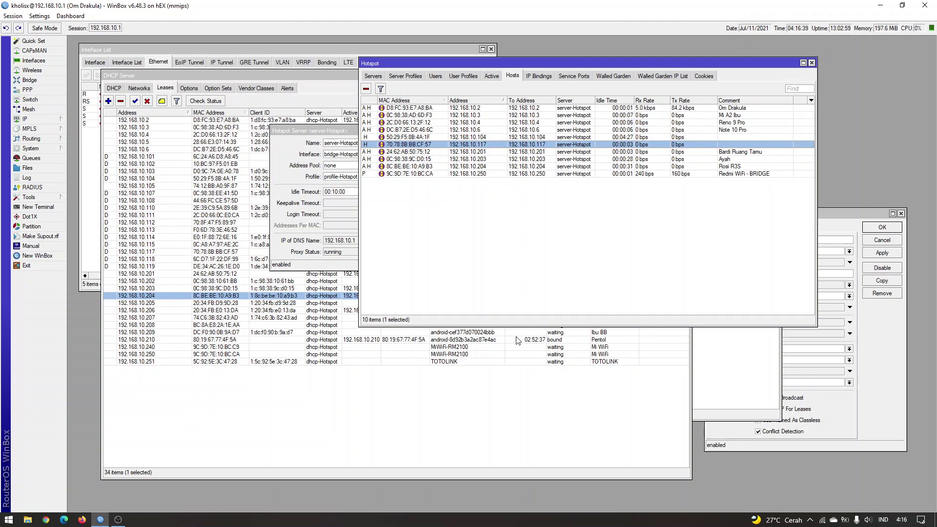
left_click(569, 269)
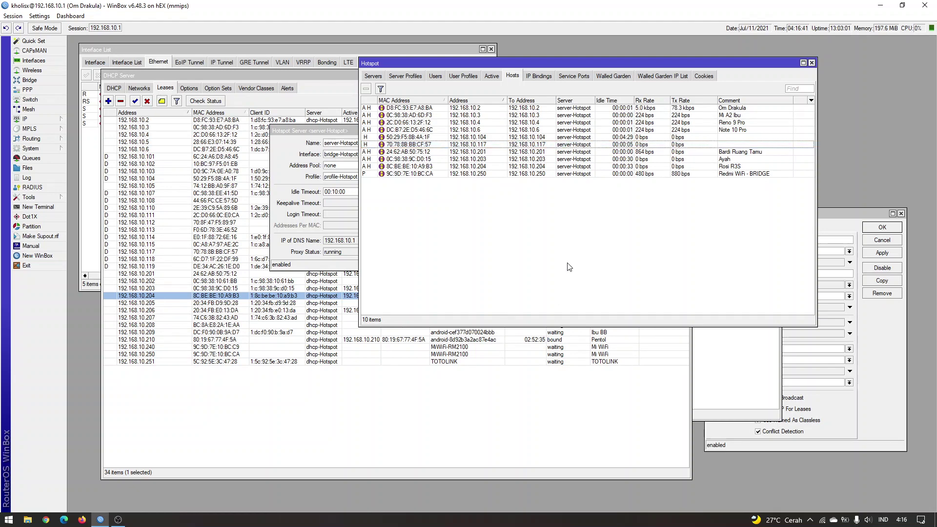